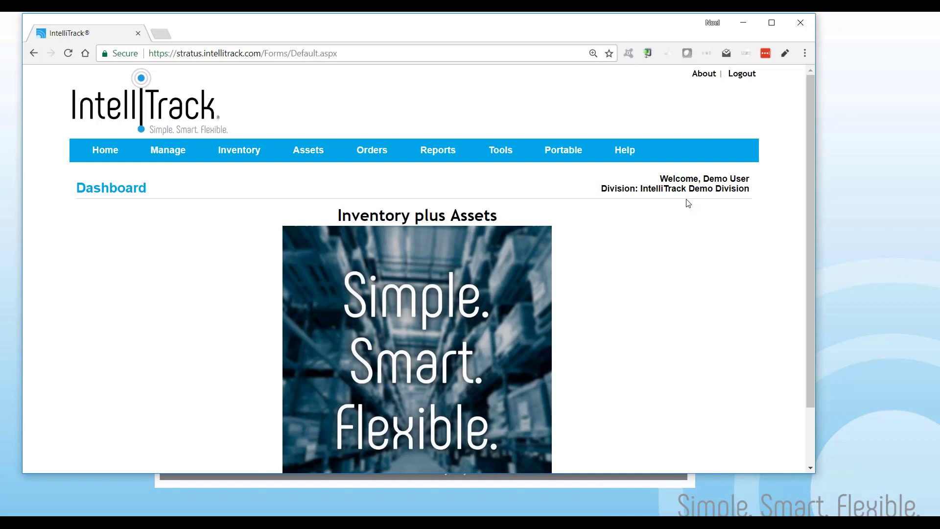
Open the Manage Items page and start adding a new item
mouse_move(163, 161)
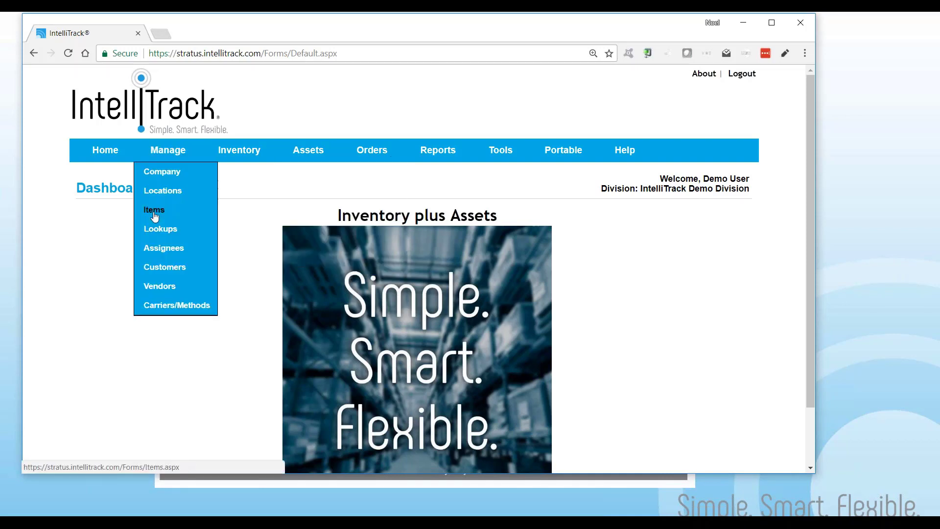
left_click(154, 210)
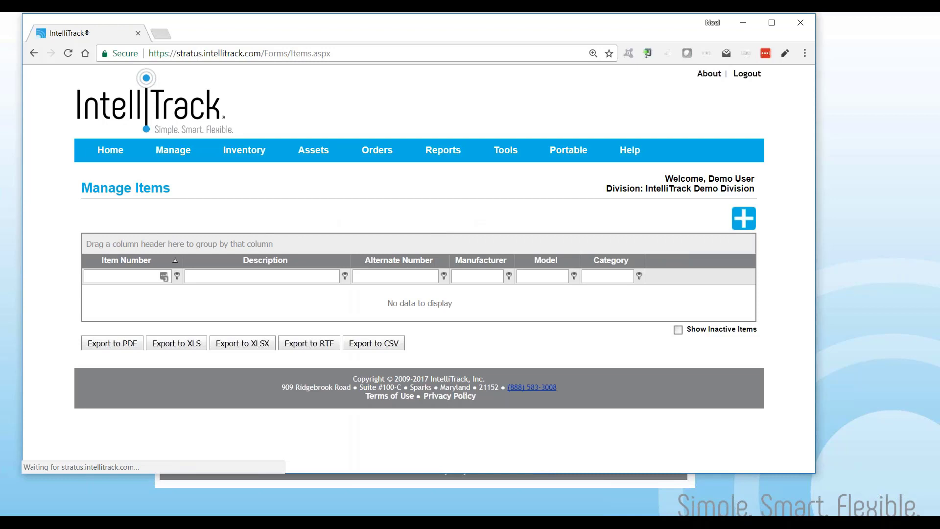
left_click(743, 220)
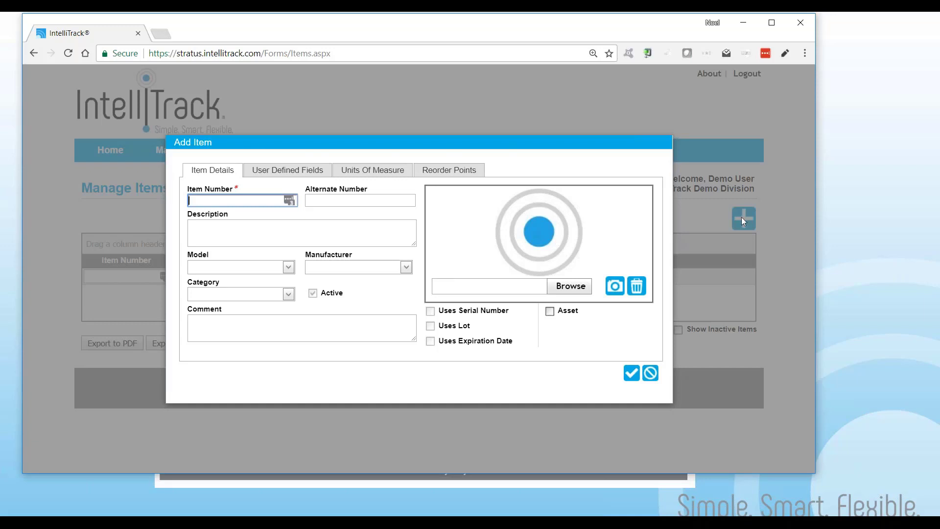
Enter item number A100 with the description Box of Paper 8.5 x 11
left_click_drag(234, 188, 237, 199)
left_click(234, 201)
type("A100")
key("Tab")
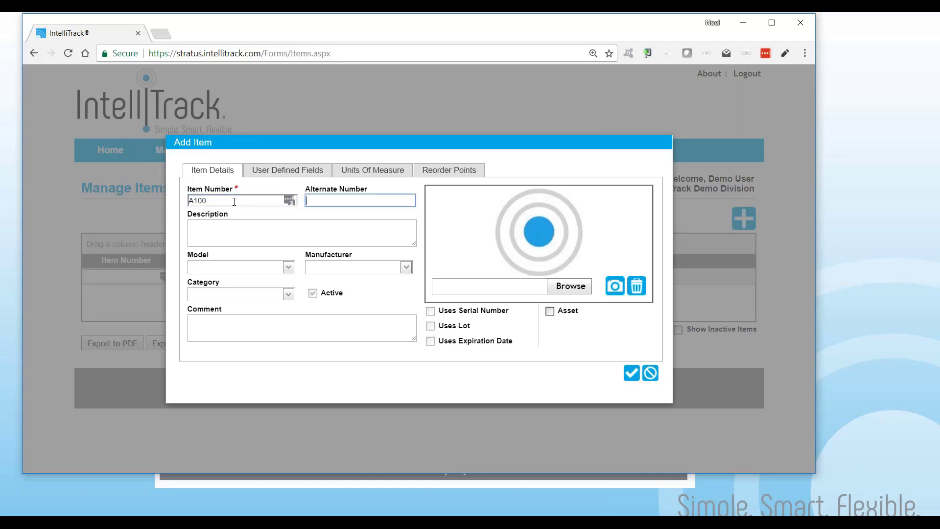
key("Tab")
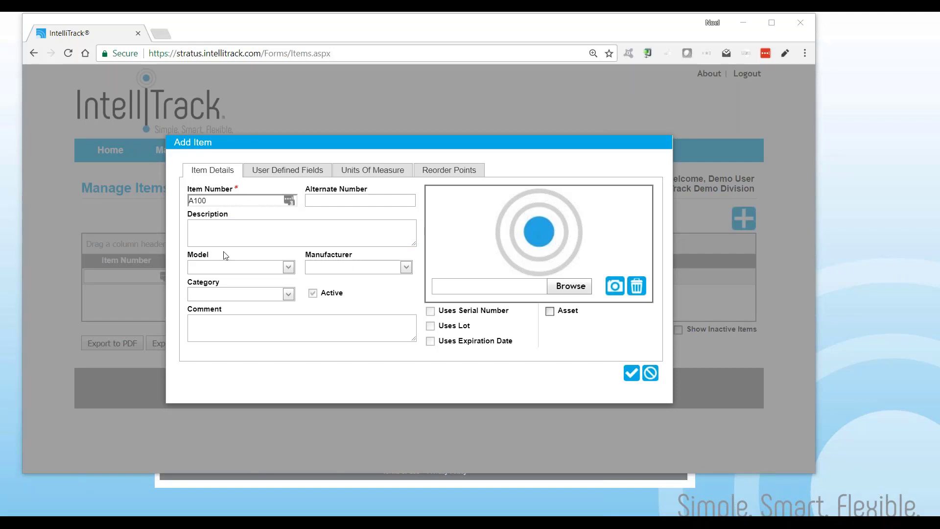
left_click(215, 233)
left_click(247, 227)
type("Box of Paper 8.5 x 11")
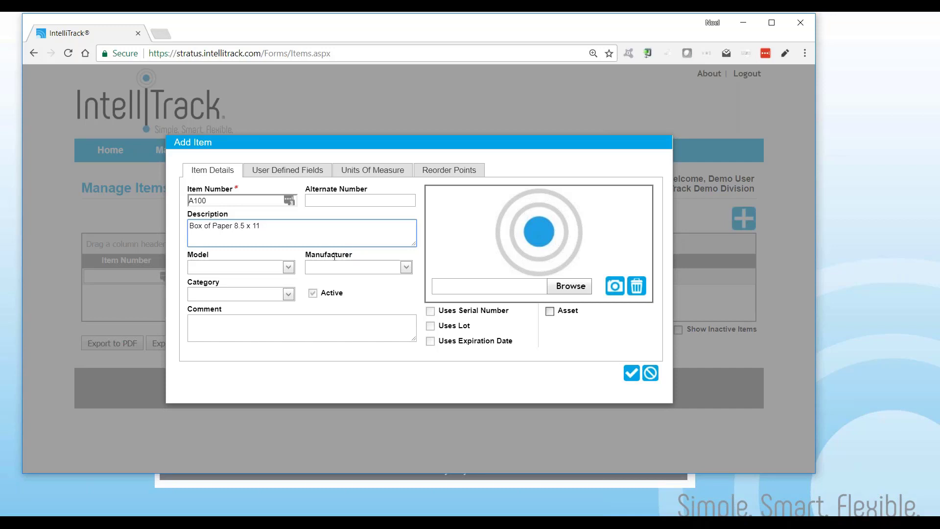
Set the item's model to G1440 and its manufacturer to ACME
left_click(288, 267)
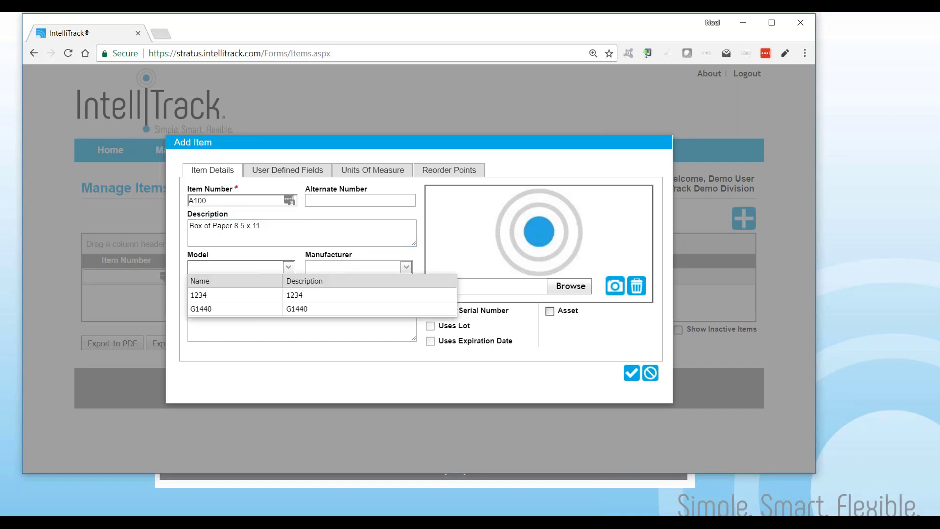
left_click(225, 309)
left_click(405, 267)
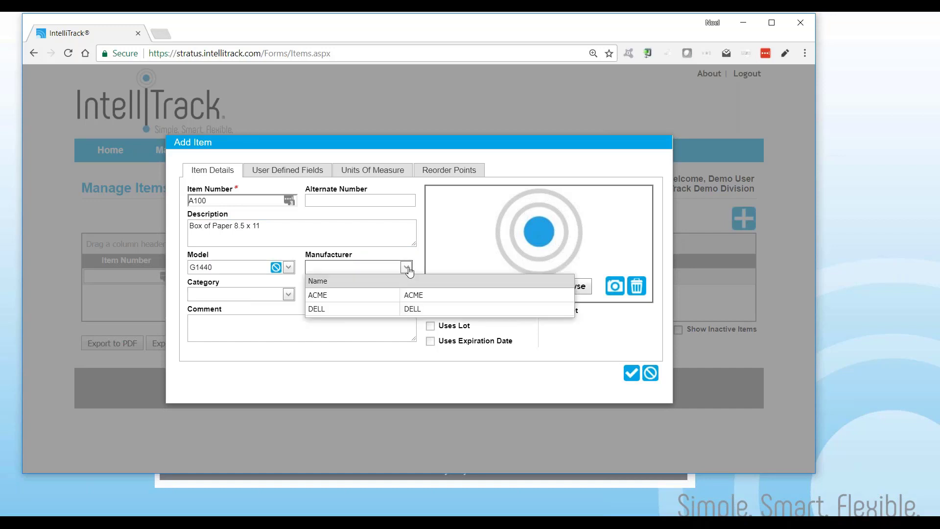
left_click(345, 299)
Set the item's category to Supplies
left_click(288, 295)
left_click(223, 363)
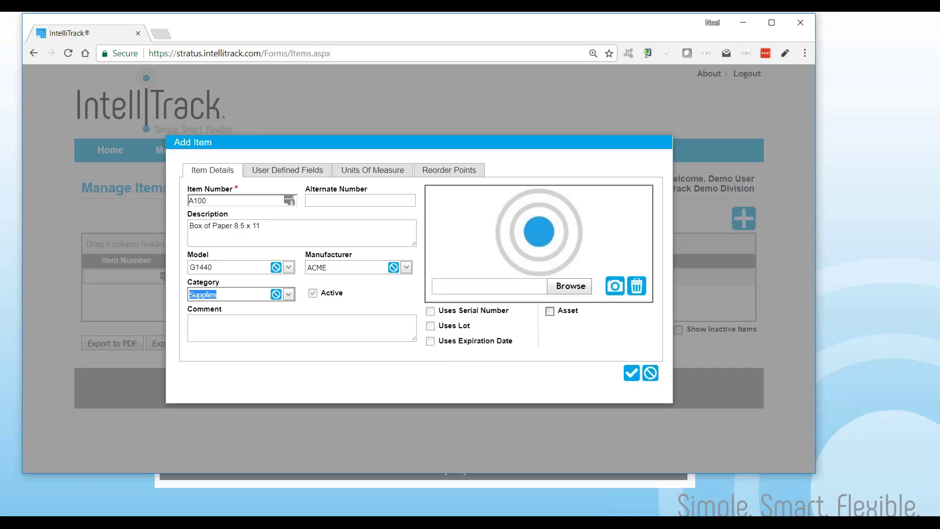
left_click(277, 326)
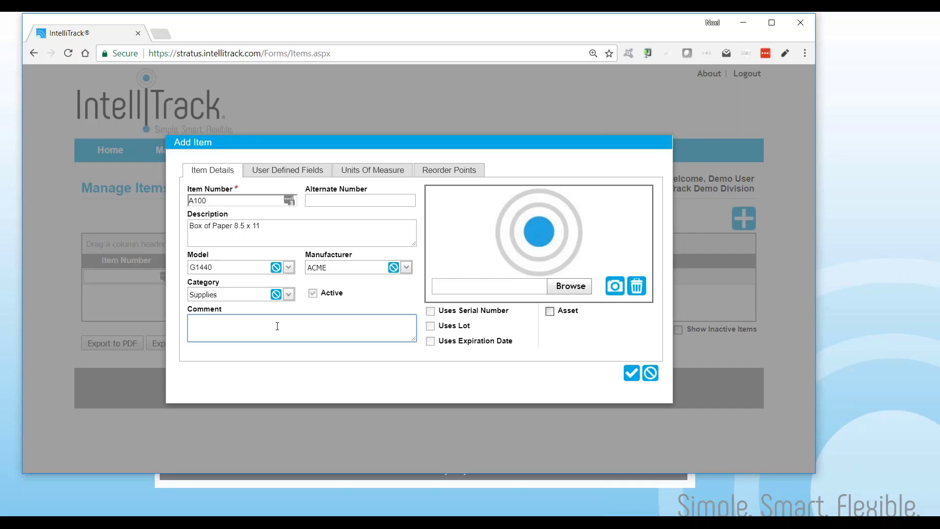
Attach the picture copier paper.jpg from the PICTURES folder as the item image
left_click(571, 288)
scroll(338, 201, "down", 5)
left_click(233, 204)
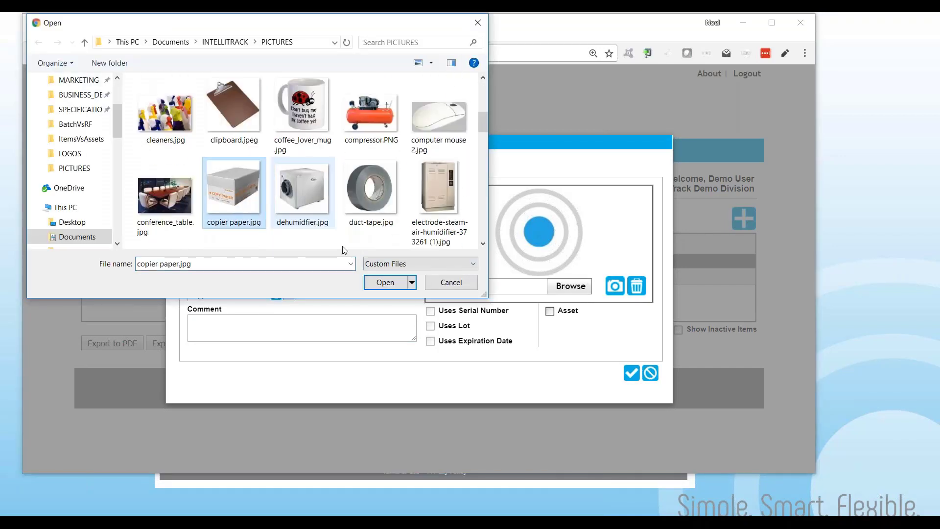
left_click(385, 282)
left_click(615, 287)
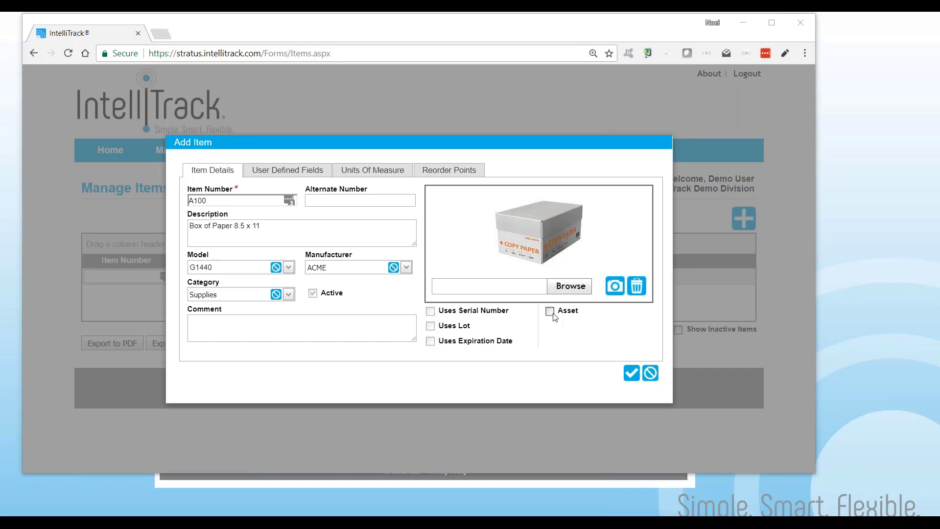
Enter 12 lb in the UDF1 user defined field
left_click(308, 173)
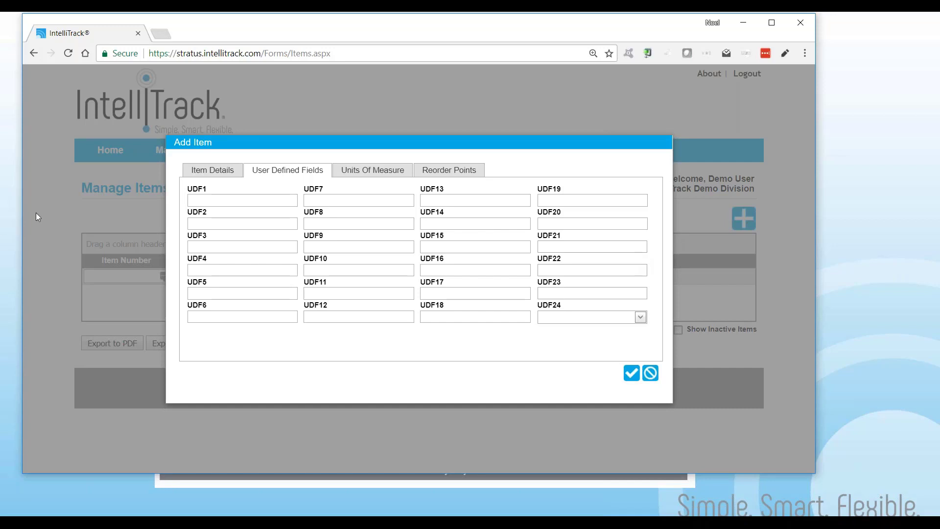
left_click(205, 201)
type("12 lb")
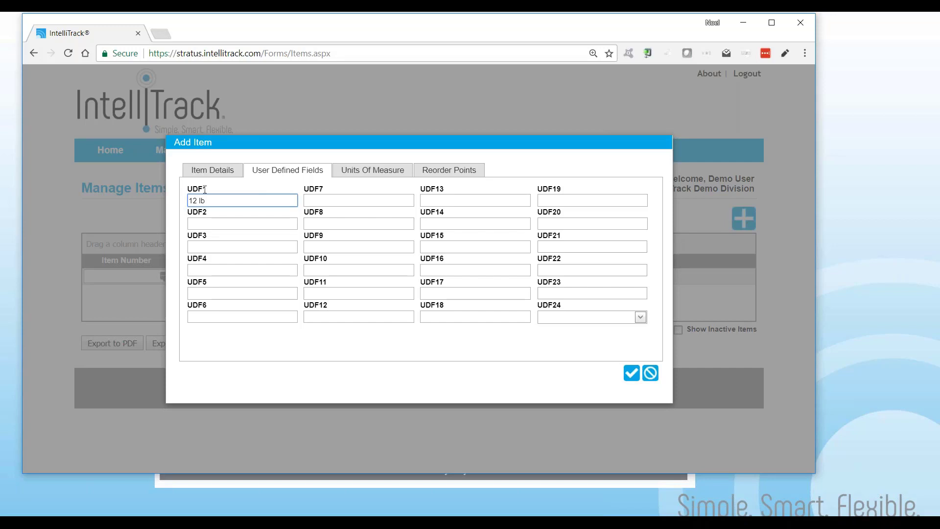
Set the unit cost of the EA unit of measure to 2.00
left_click(378, 172)
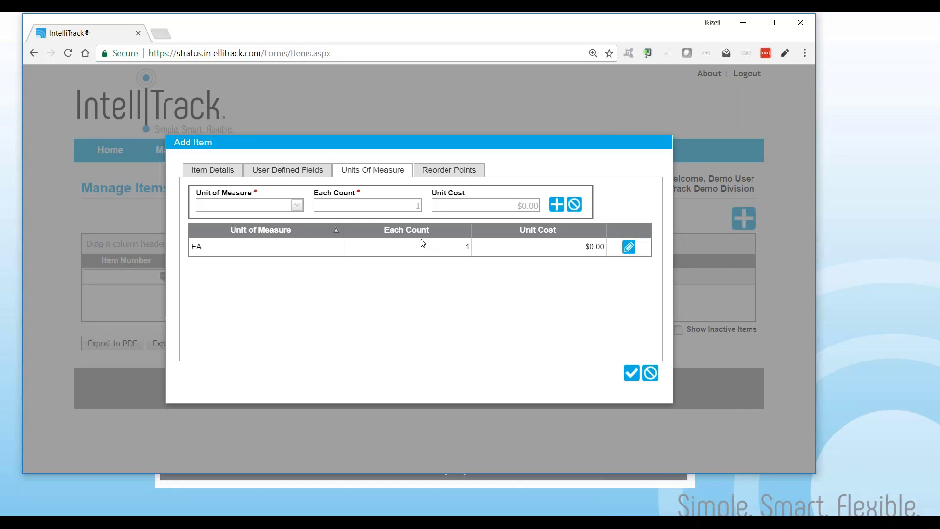
left_click(628, 247)
left_click(590, 245)
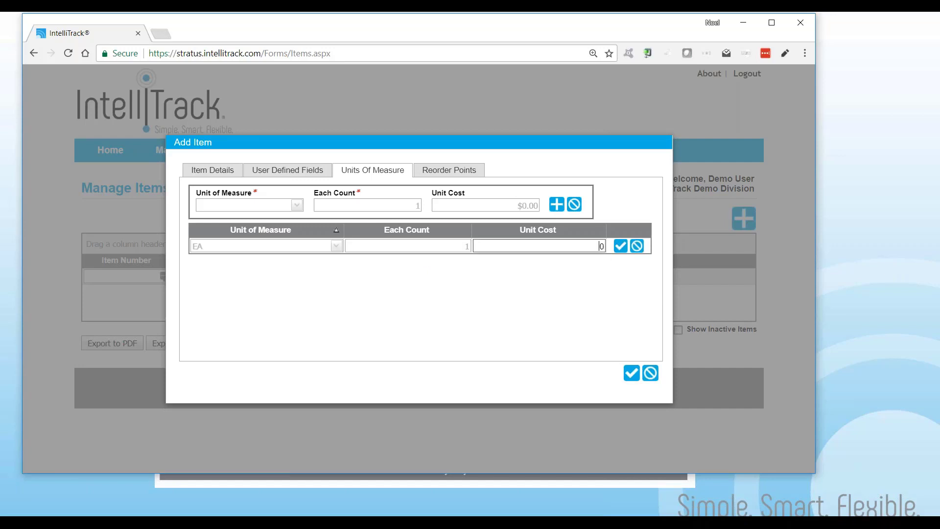
type("2.00")
left_click(620, 246)
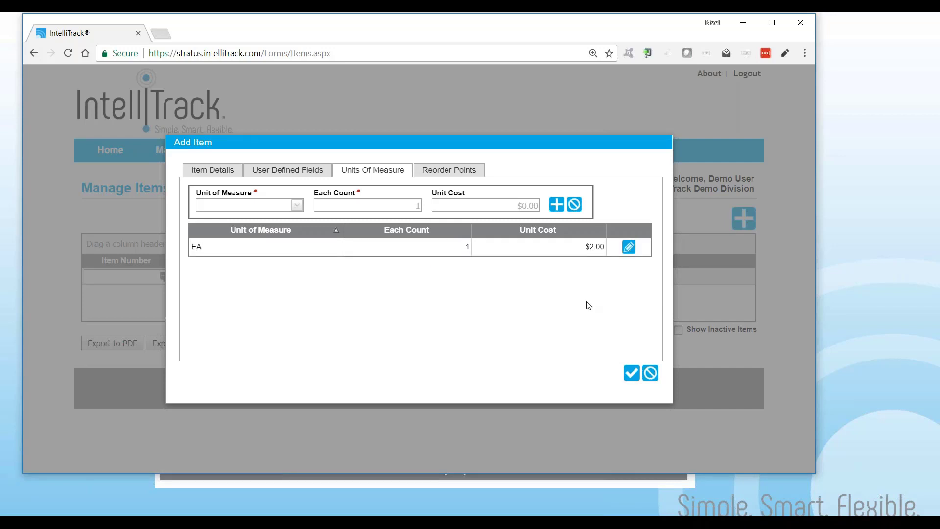
Add a reorder point for Site 1 with min 25, max 100 and reorder 50
left_click(443, 171)
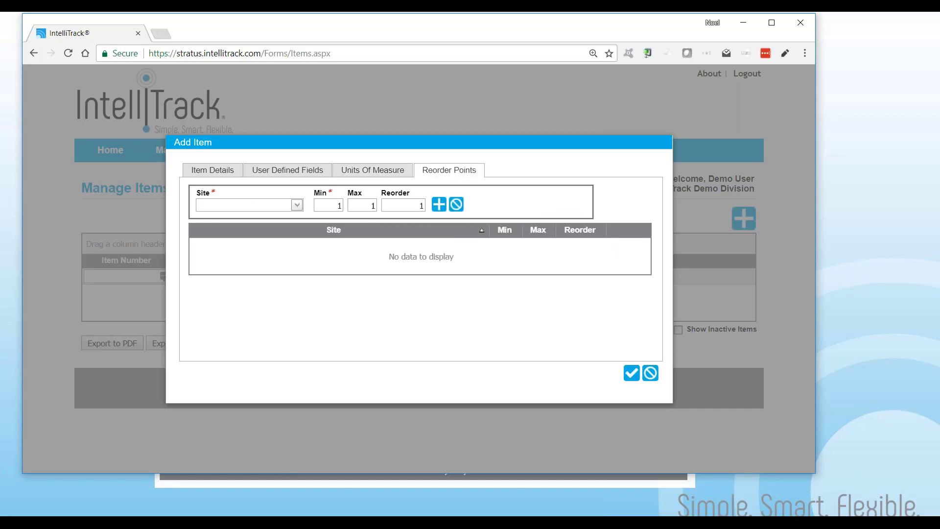
left_click(297, 205)
left_click(275, 235)
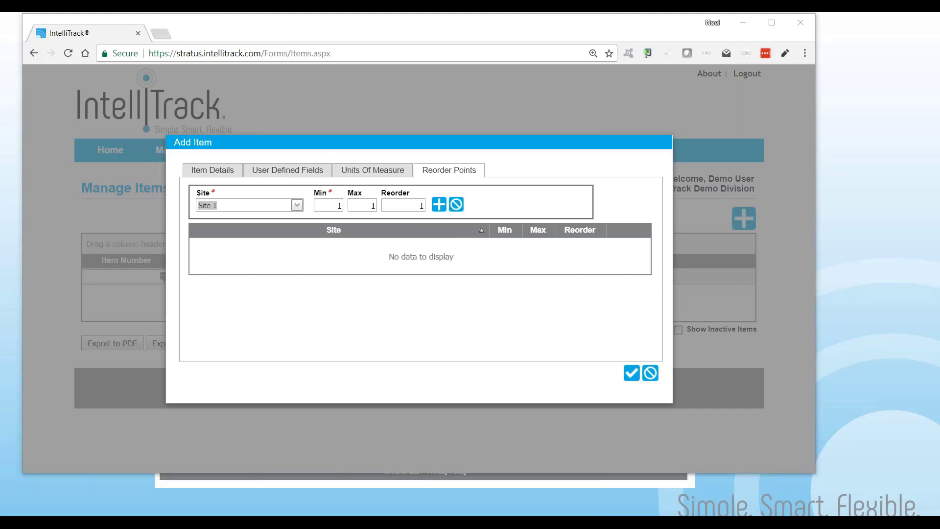
left_click(344, 206)
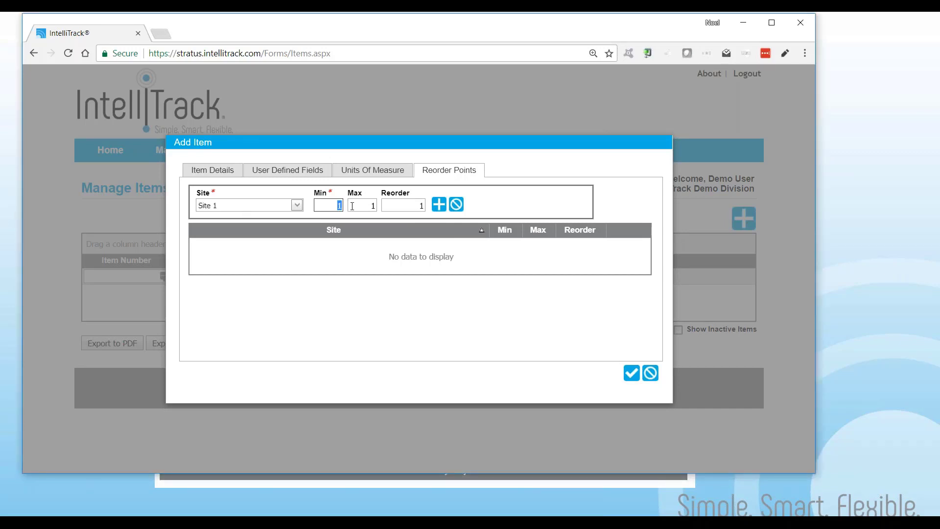
type("25")
key("Tab")
type("100")
key("Tab")
type("50")
left_click(437, 205)
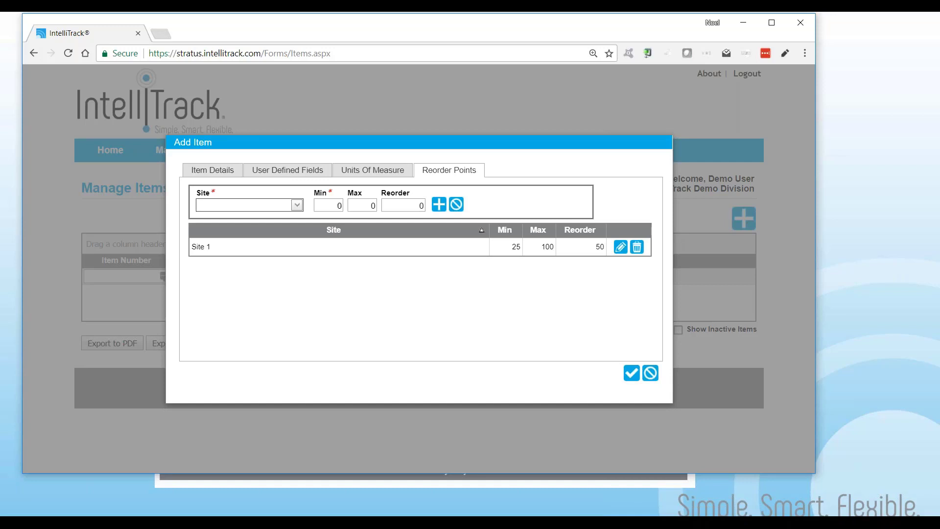
Save the new item A100
left_click(213, 170)
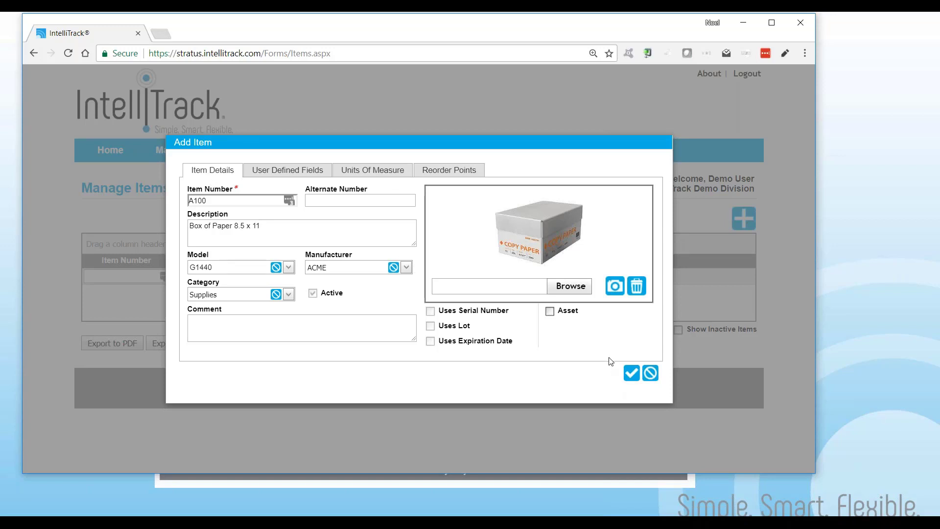
left_click(632, 374)
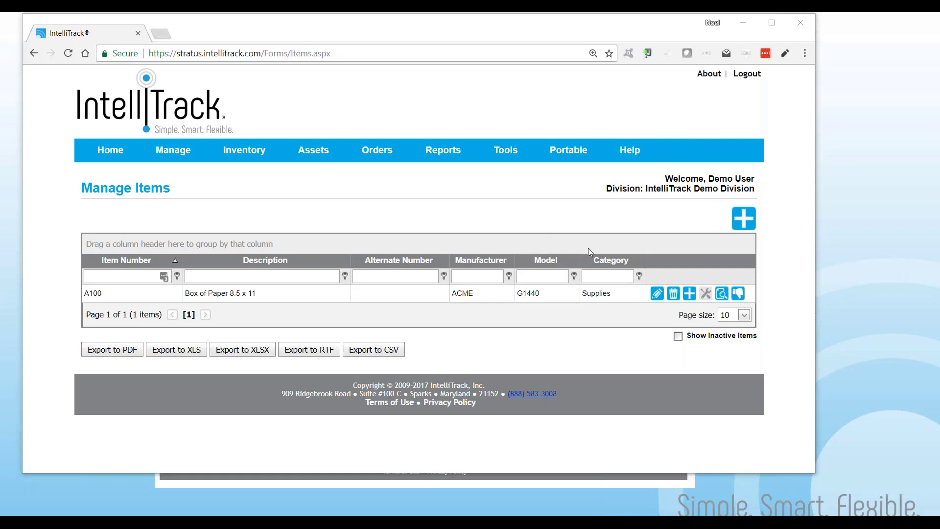
Start another new item with item number B200 and description Dell Laser Printer
left_click(744, 218)
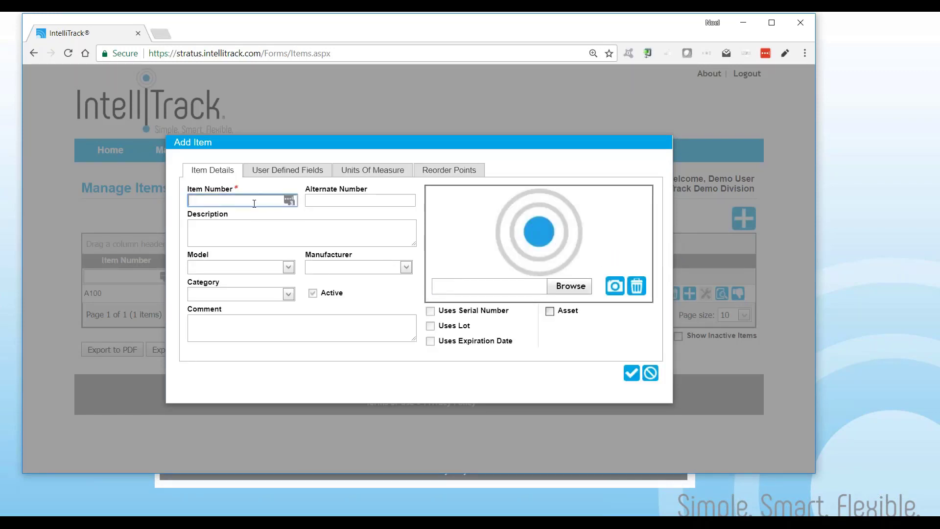
type("B200")
left_click(190, 226)
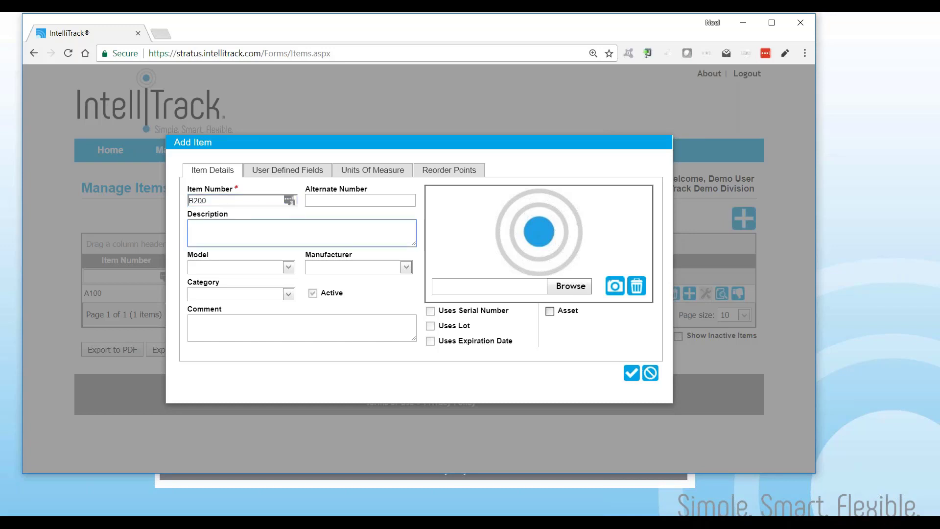
type("Dell Laser Printer")
Set the item's model to 1234 and its manufacturer to DELL
left_click(289, 267)
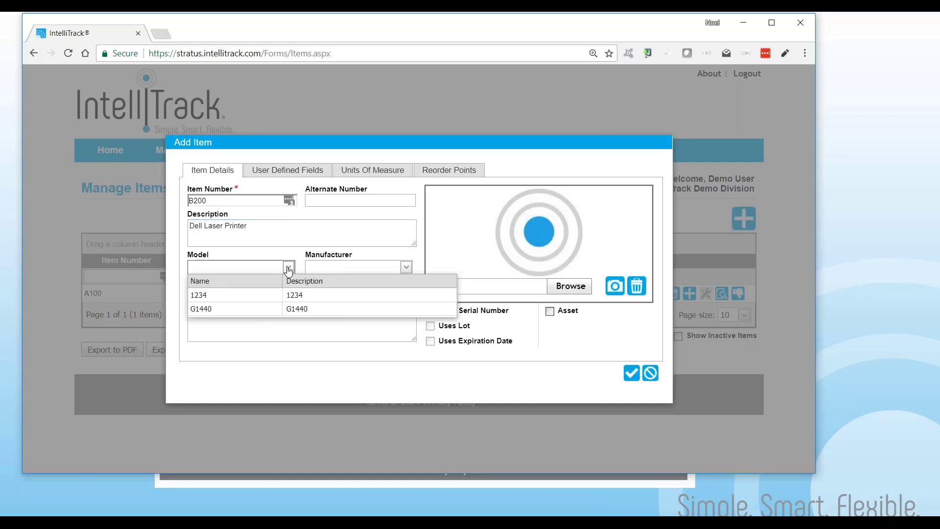
left_click(271, 297)
left_click(406, 267)
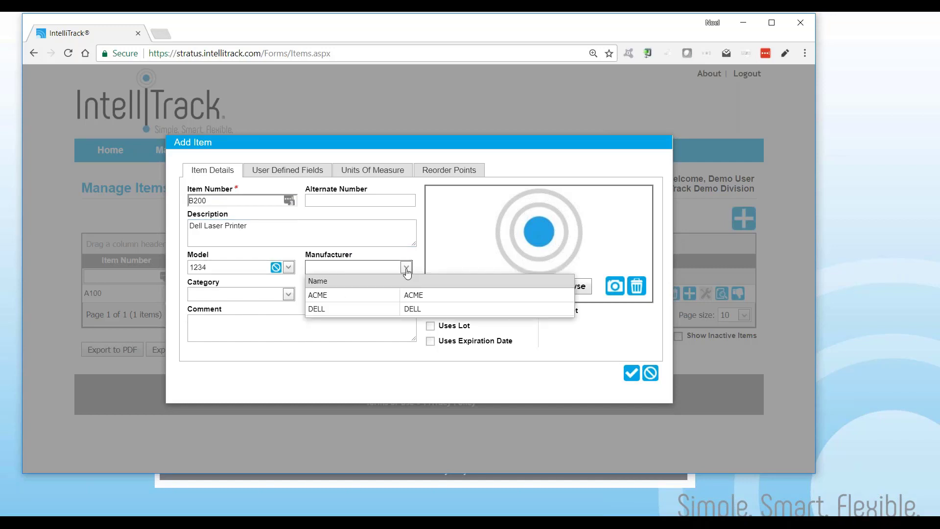
left_click(325, 309)
Set the item's category to IT Equip
left_click(288, 294)
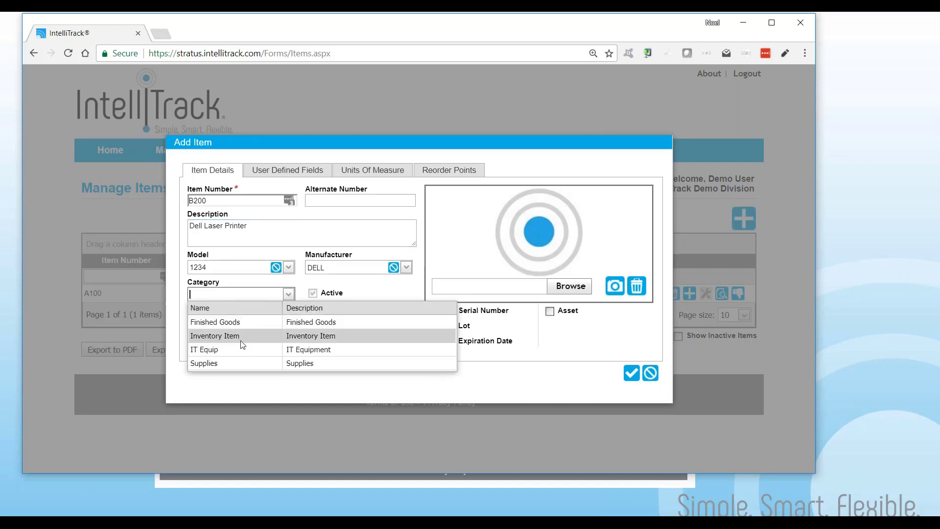
left_click(237, 357)
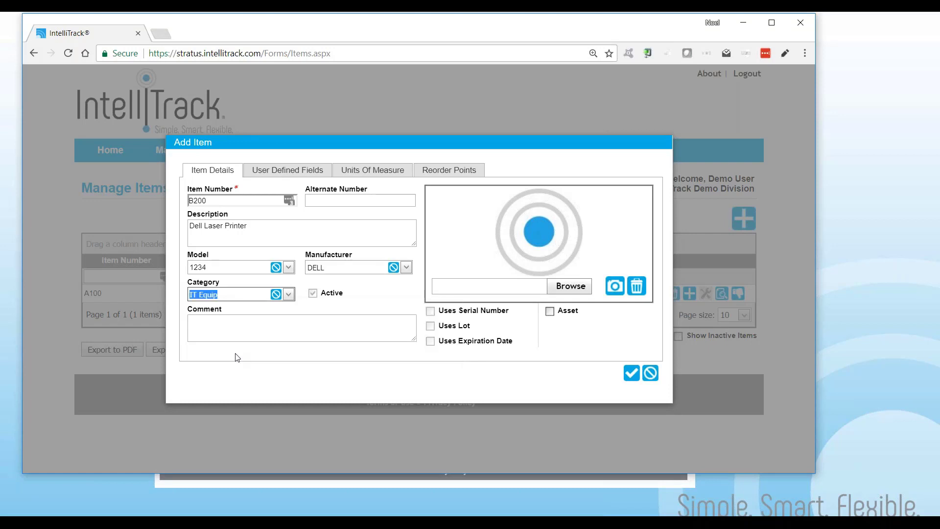
left_click(570, 286)
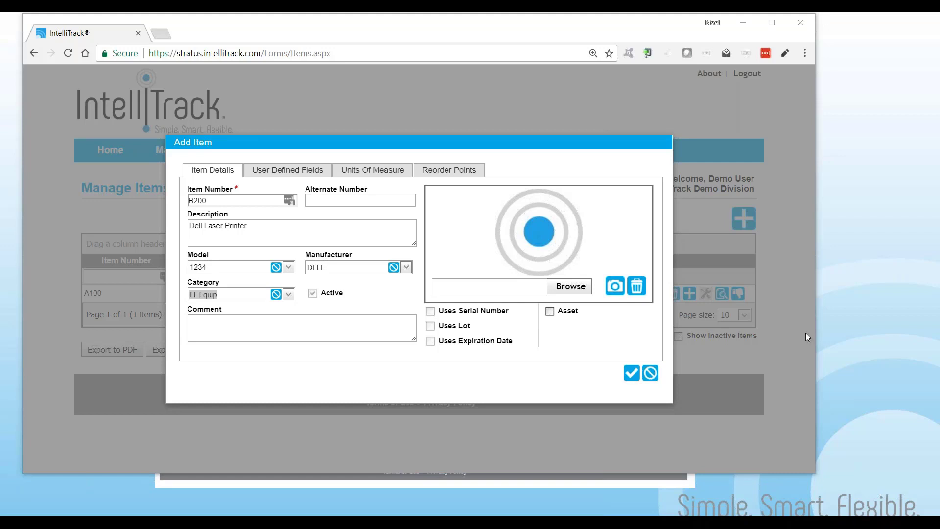
Mark item B200 as an asset and save it
left_click(551, 312)
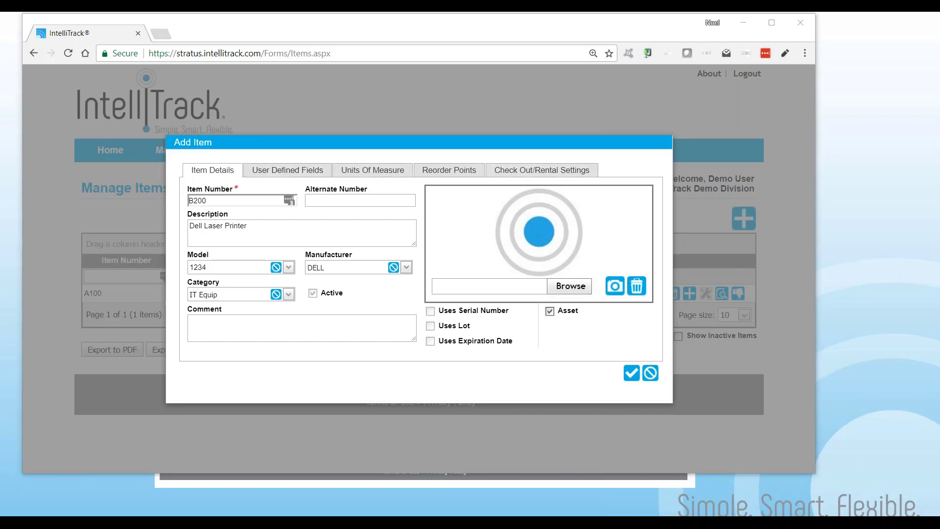
left_click(633, 376)
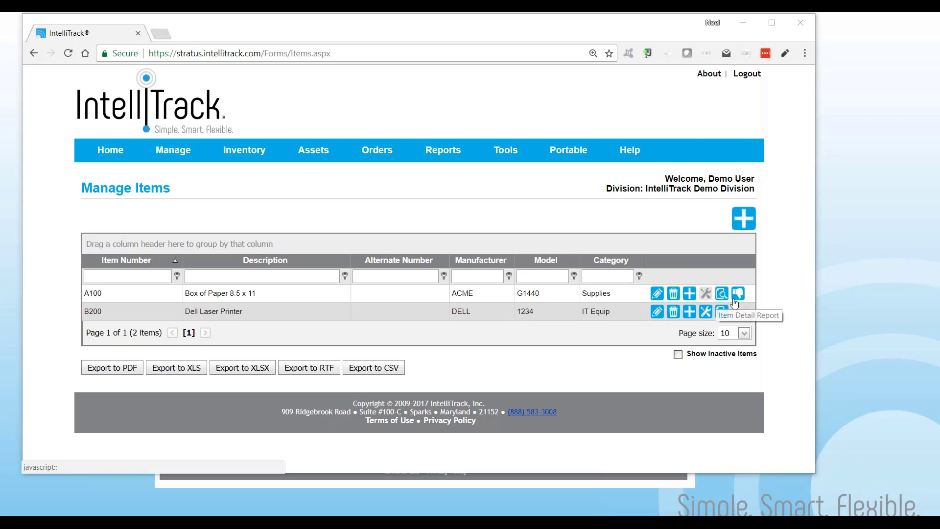
Open the asset list for item B200 and start a new asset with asset number A1000
left_click(707, 316)
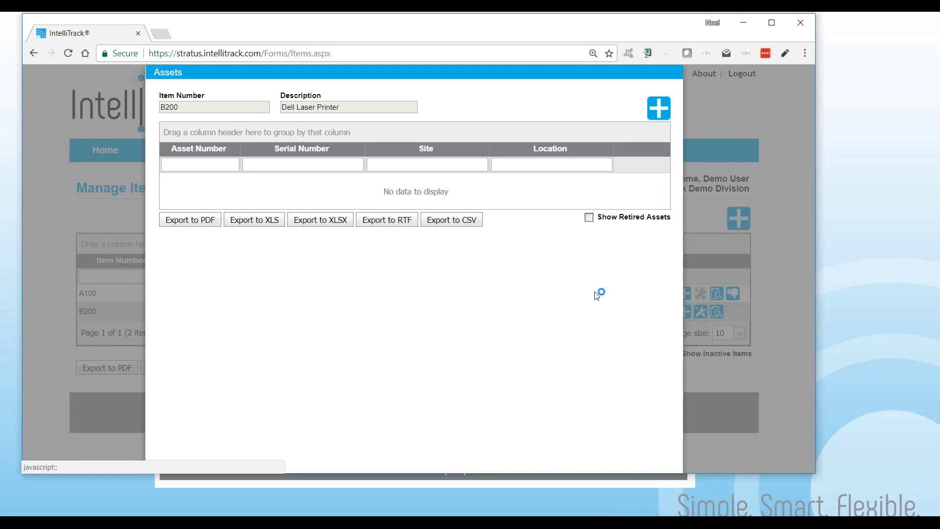
left_click(659, 113)
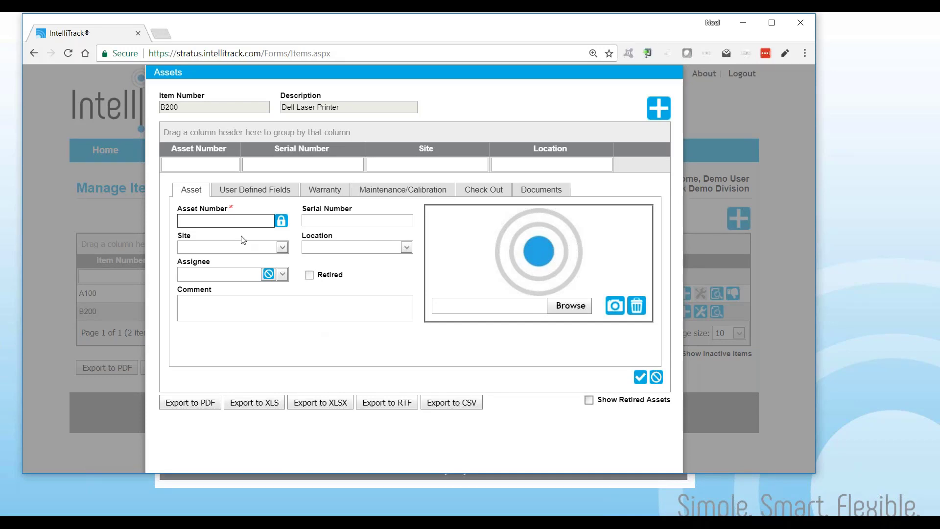
left_click(232, 222)
type("A1000")
key("Tab")
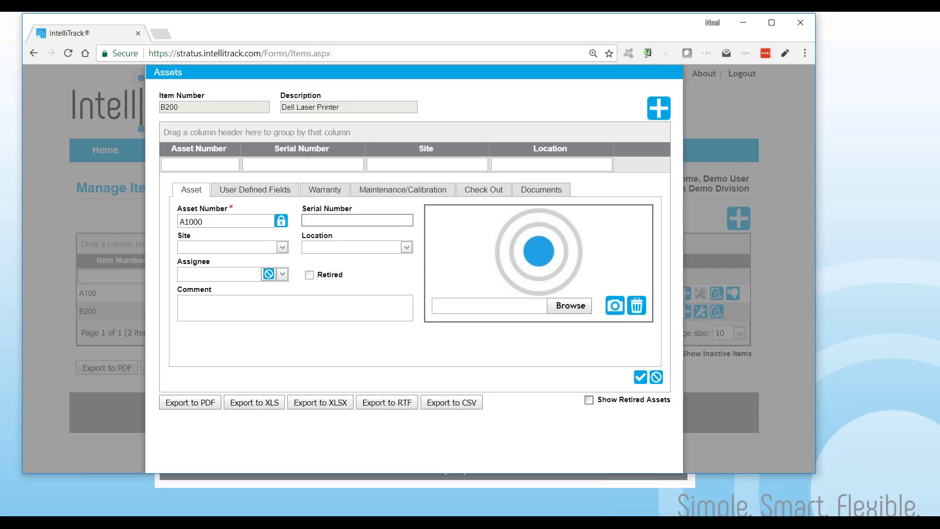
type("SN6546987987")
left_click(282, 247)
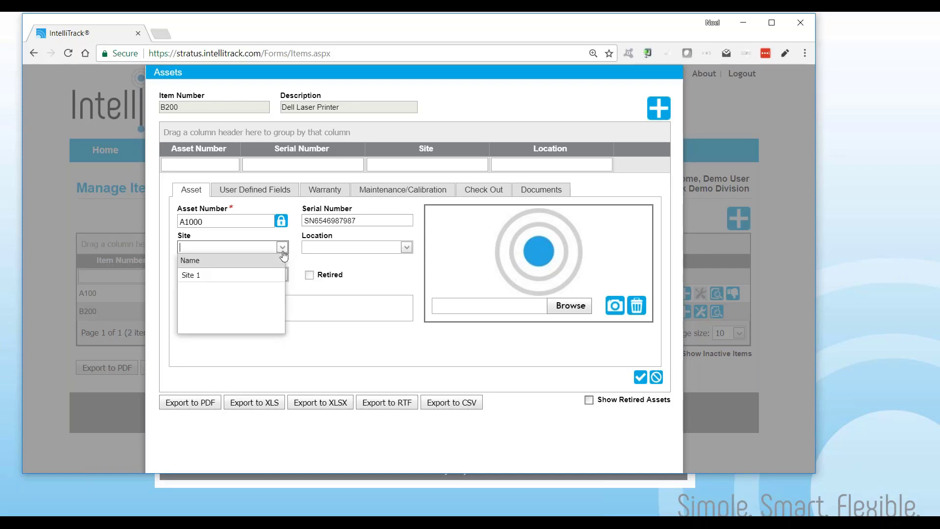
left_click(261, 278)
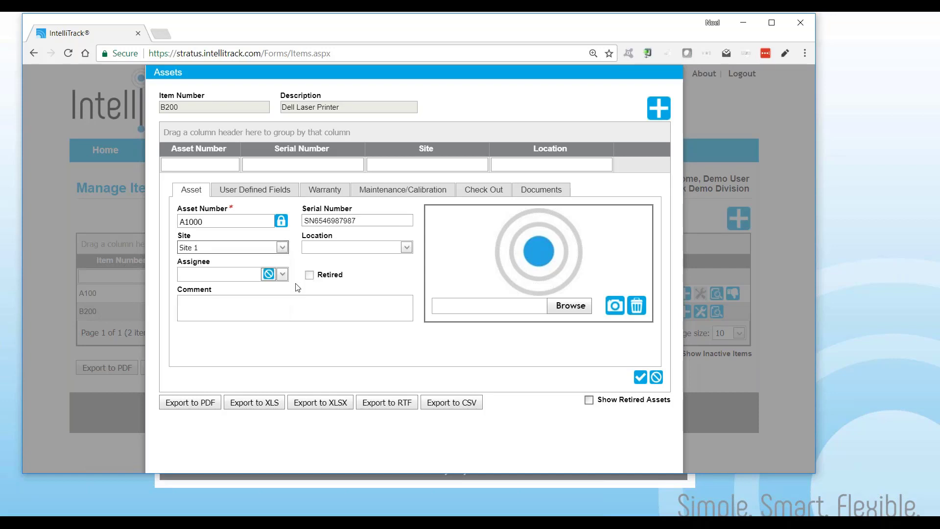
Set the asset's location to Office 101 and pick the listed assignee from Acme Demo Co. Inc
left_click(406, 247)
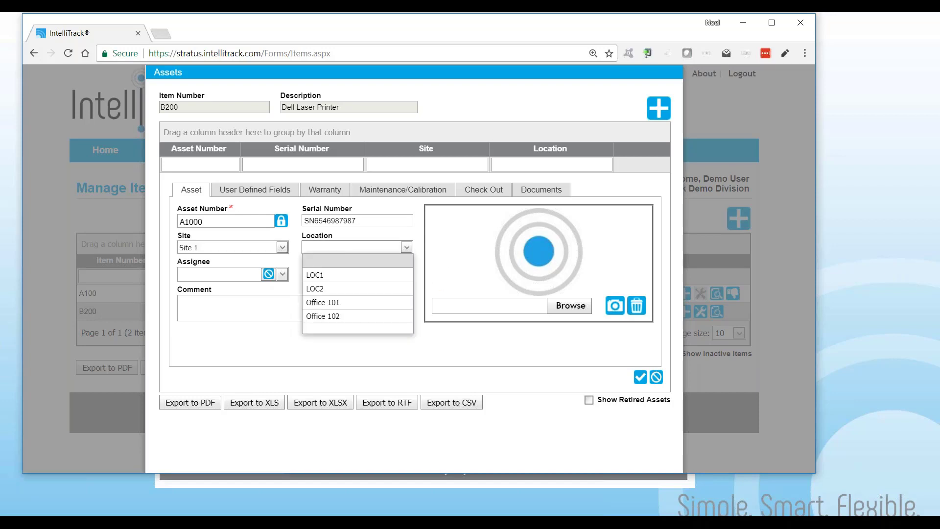
left_click(333, 303)
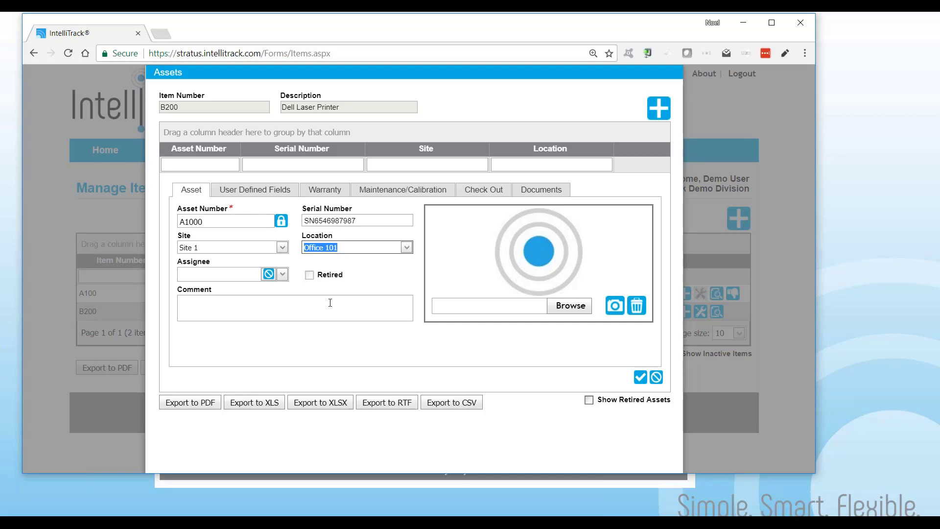
left_click(283, 274)
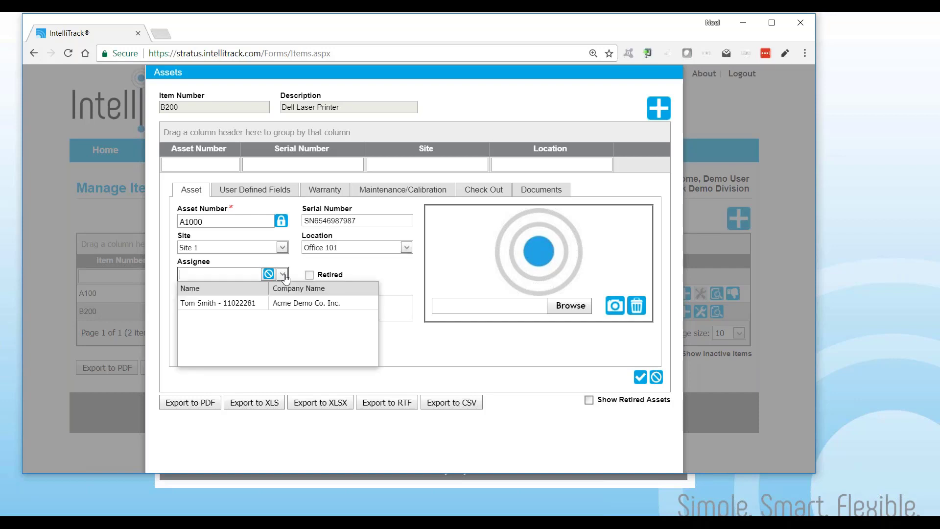
left_click(273, 304)
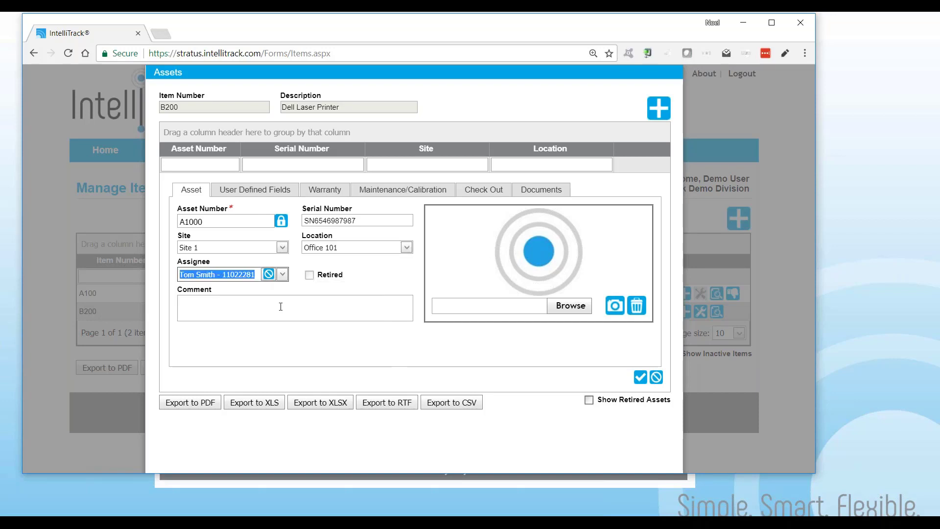
left_click(524, 309)
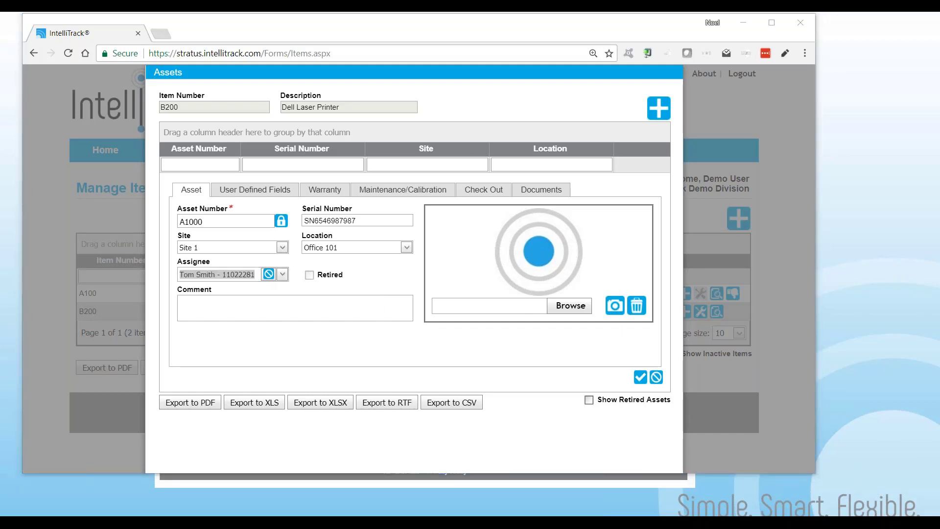
left_click(197, 305)
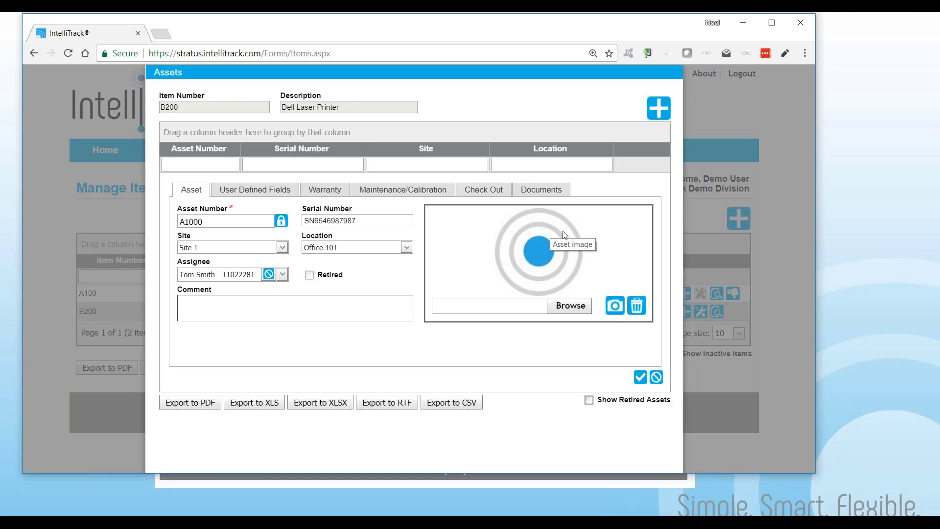
Set the asset's maintenance period to 90 and its calibration period to 180
left_click(225, 197)
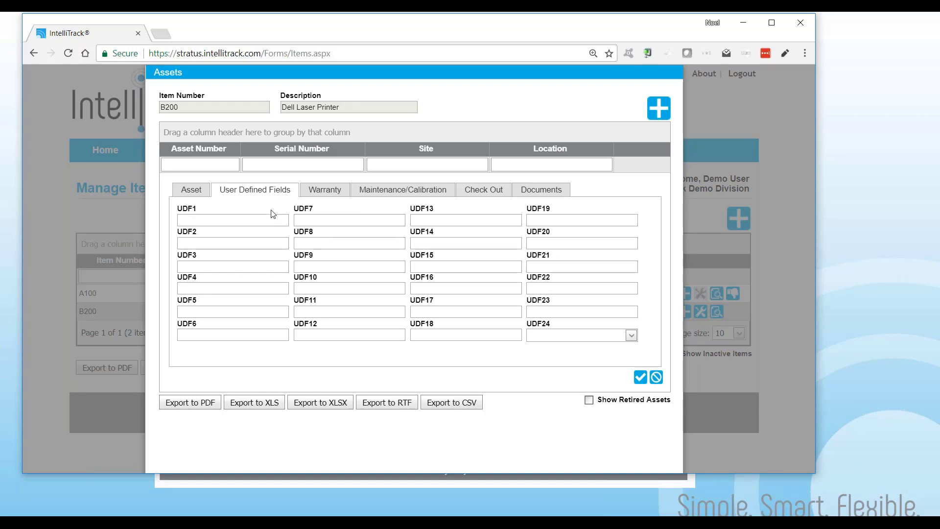
left_click(321, 194)
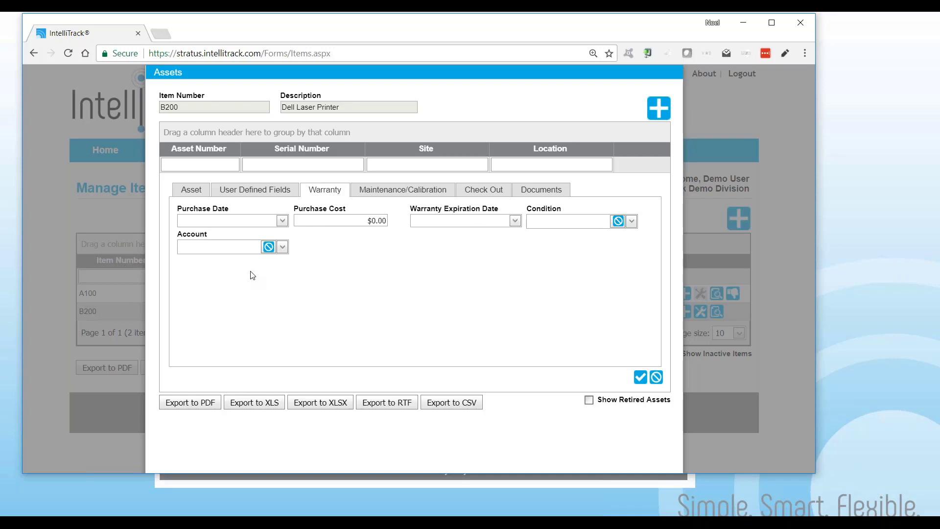
left_click(408, 195)
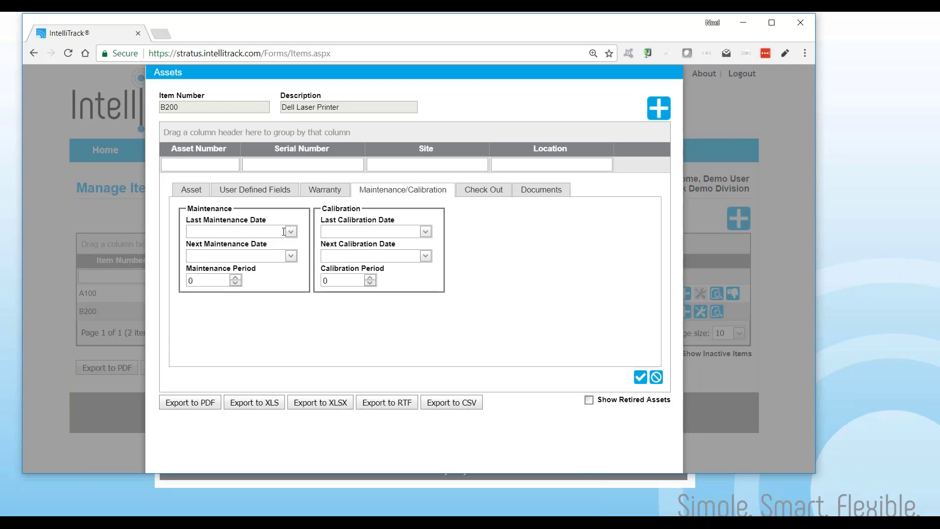
left_click(214, 280)
type("90")
left_click(325, 281)
type("180")
Review the Check Out and Documents sections, return to the asset details, and save the new asset A1000
left_click(495, 192)
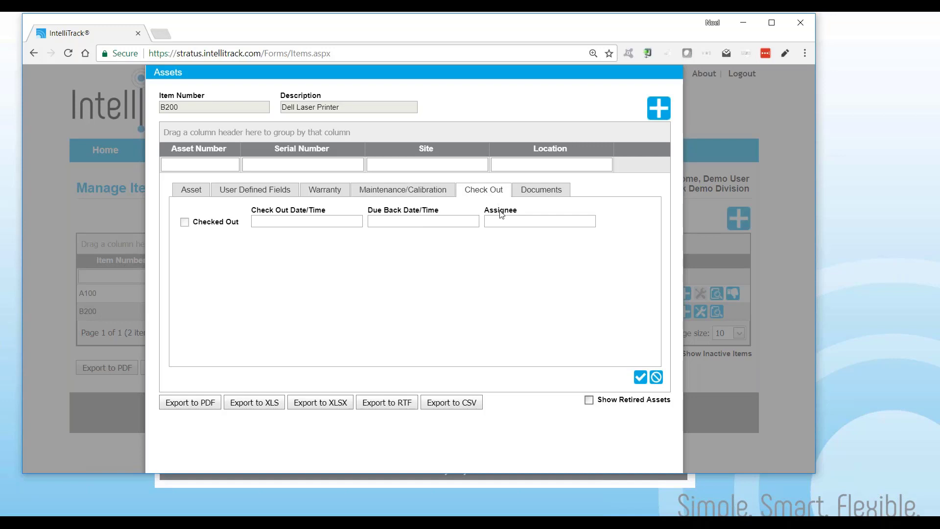
left_click(540, 193)
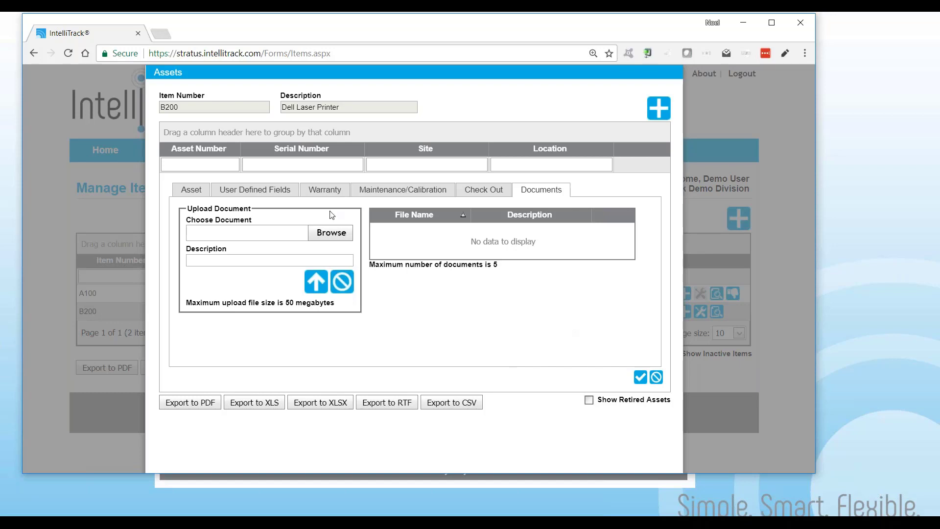
left_click(192, 190)
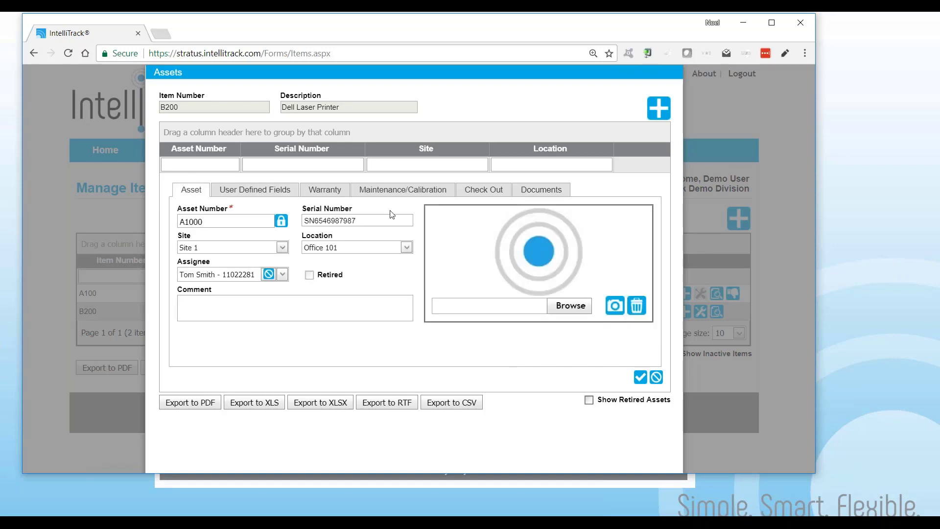
left_click(640, 378)
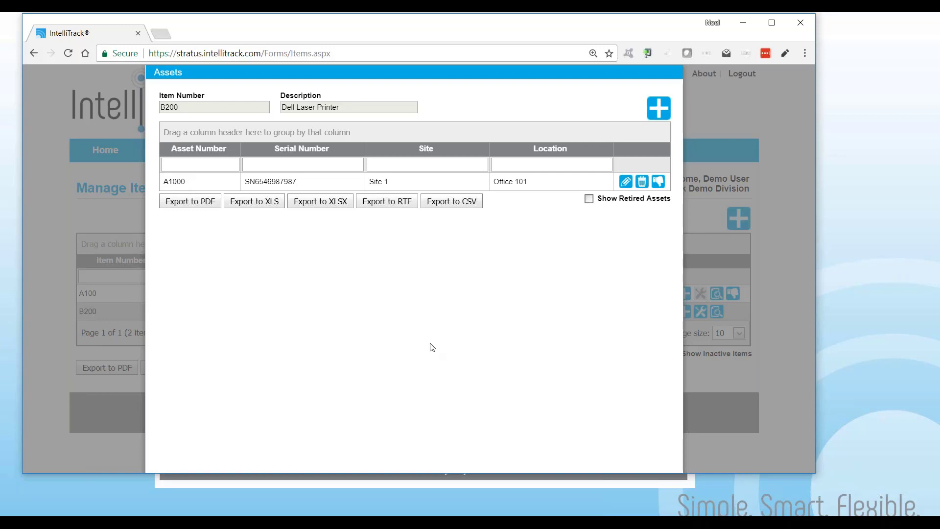
Close the assets window and return to the Manage Items list
key("ctrl+minus")
key("ctrl+minus")
key("ctrl+minus")
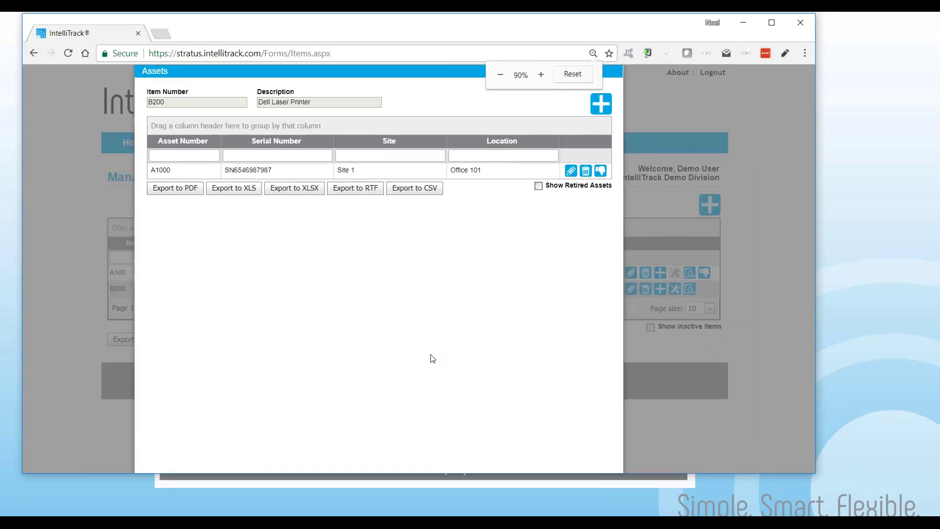
left_click(544, 463)
key("ctrl+0")
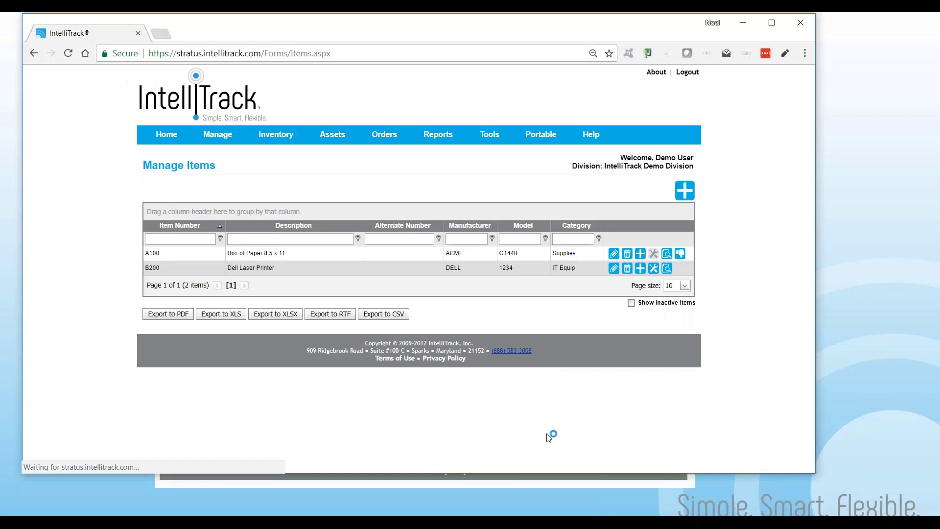
key("ctrl+plus")
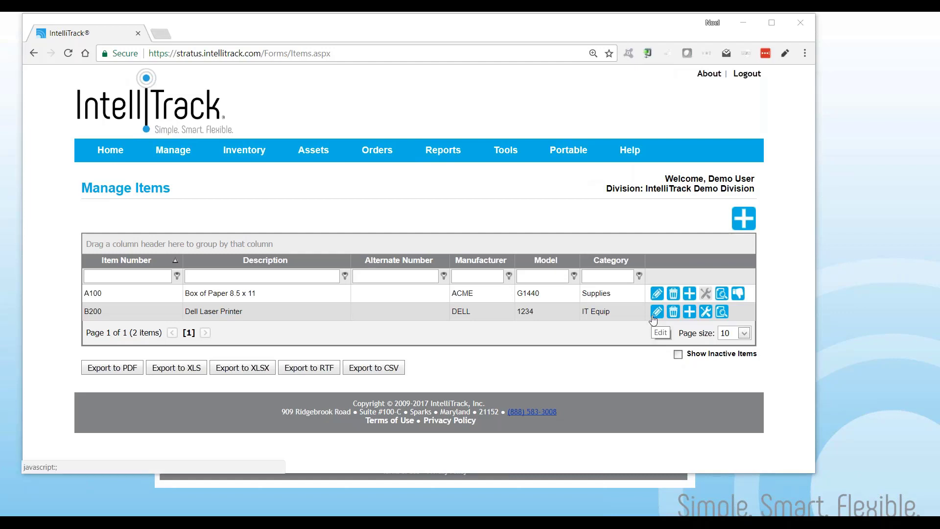
Open the Assets Data list and inspect asset A1000's edit form, cancelling without changes
mouse_move(313, 151)
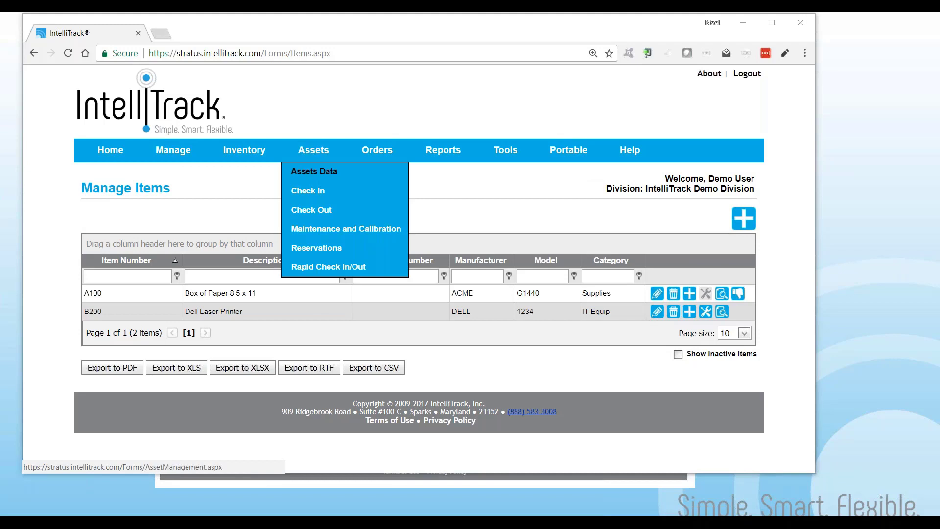
left_click(314, 171)
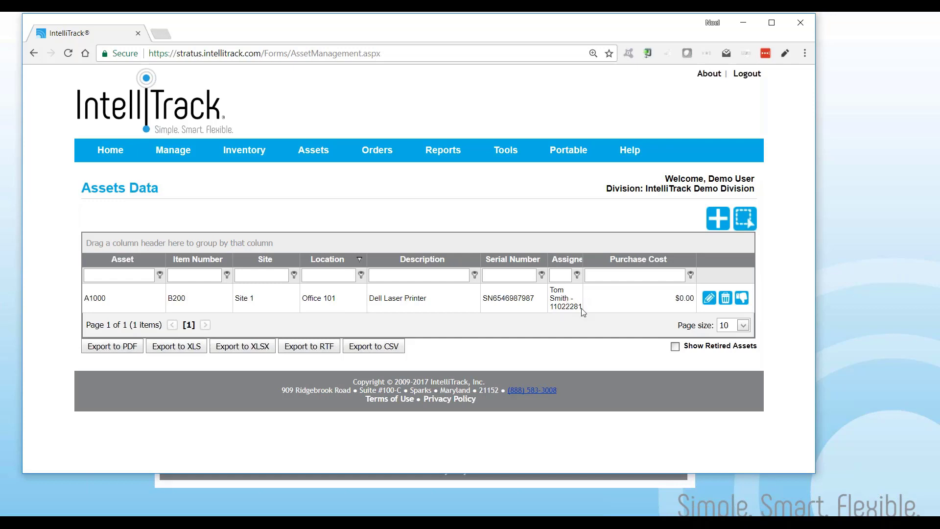
left_click(712, 302)
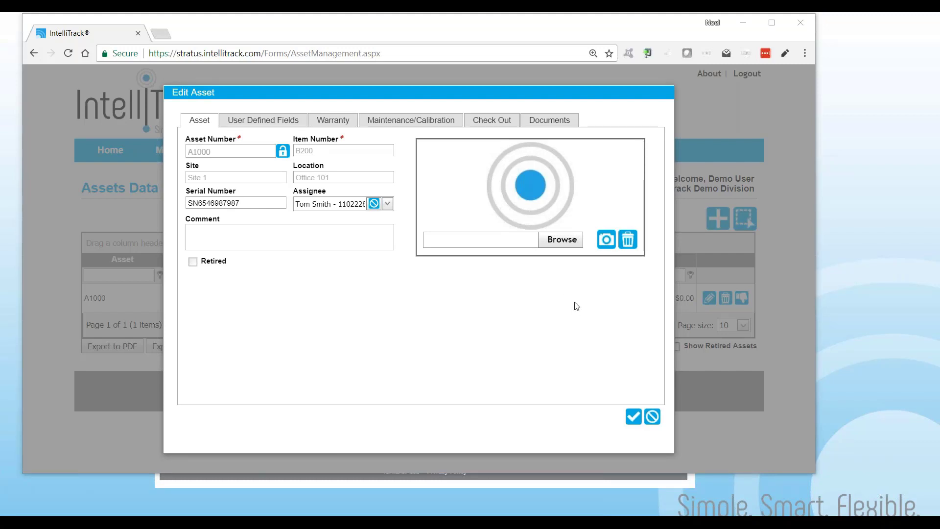
left_click(652, 417)
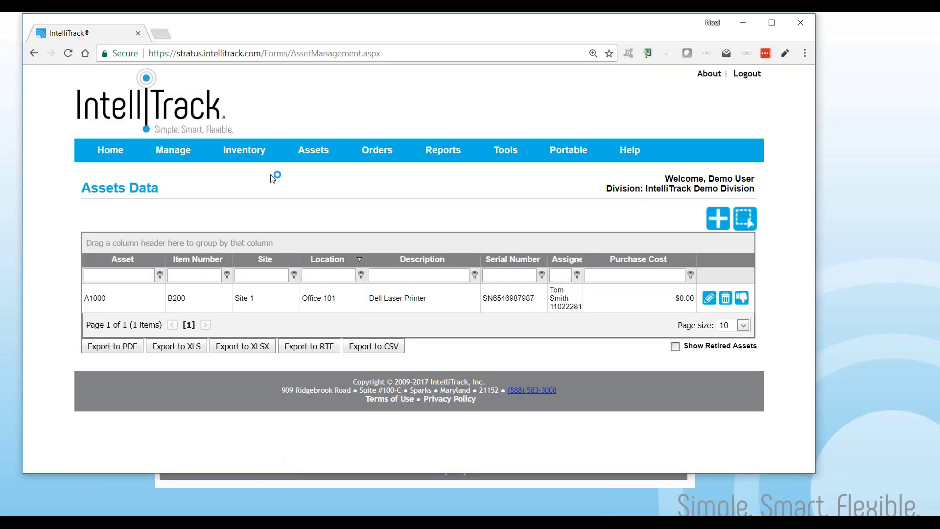
Check the Inventory Data list, then go back to Manage Items
mouse_move(250, 147)
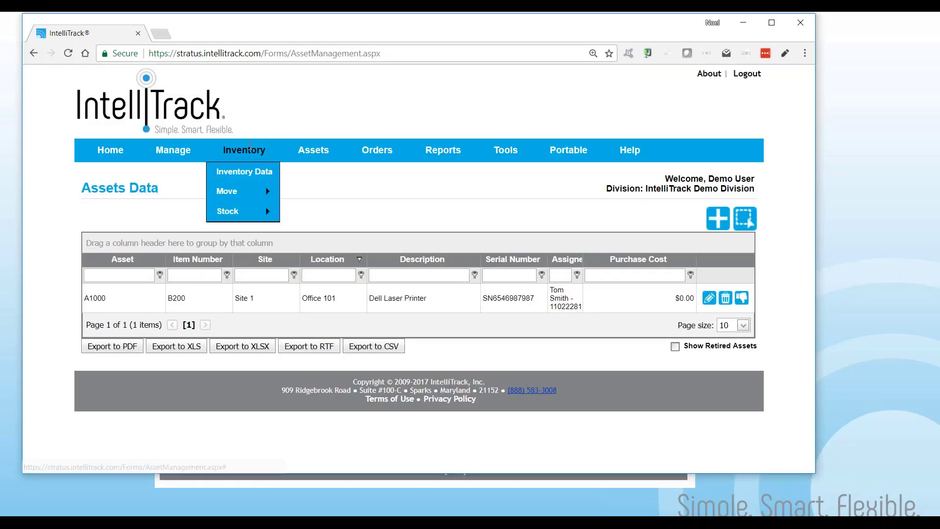
left_click(241, 172)
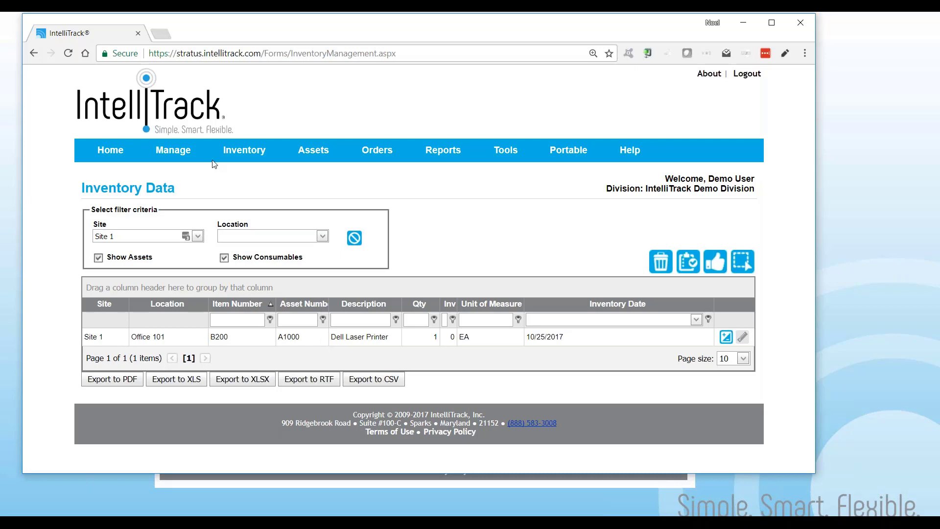
mouse_move(179, 150)
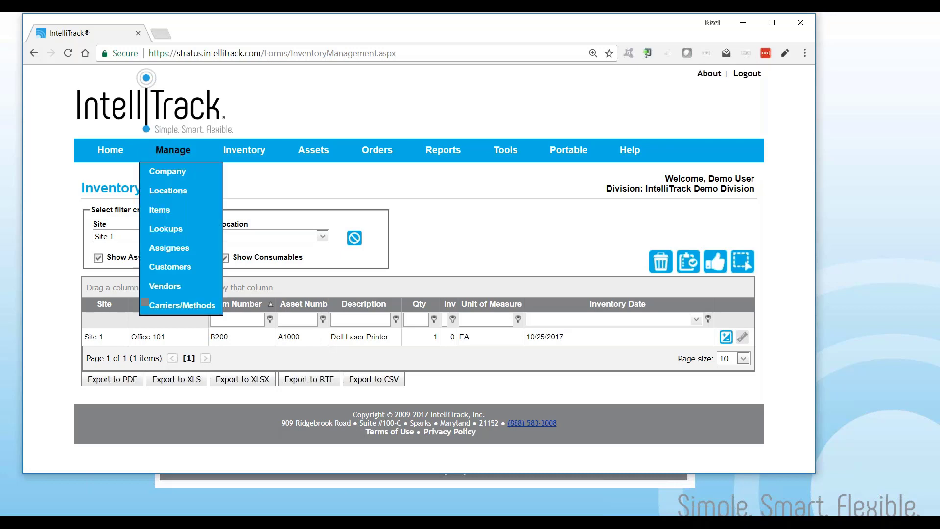
left_click(167, 211)
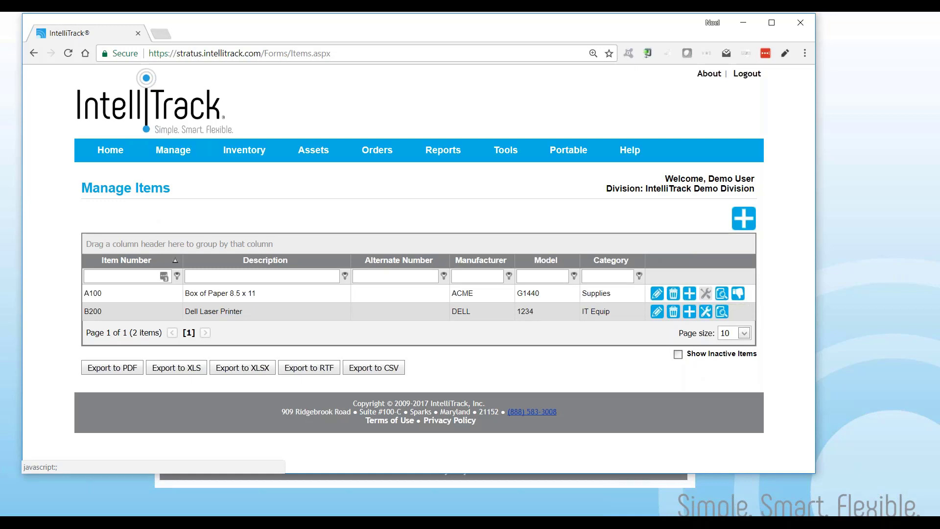
Add item A100 to inventory at Site 1, location LOC1, with a quantity of 20
left_click(695, 297)
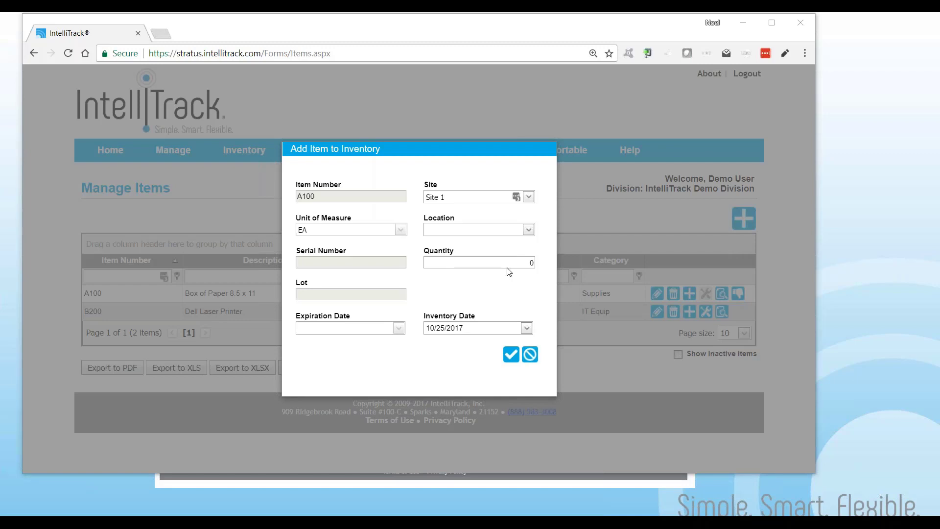
left_click(528, 230)
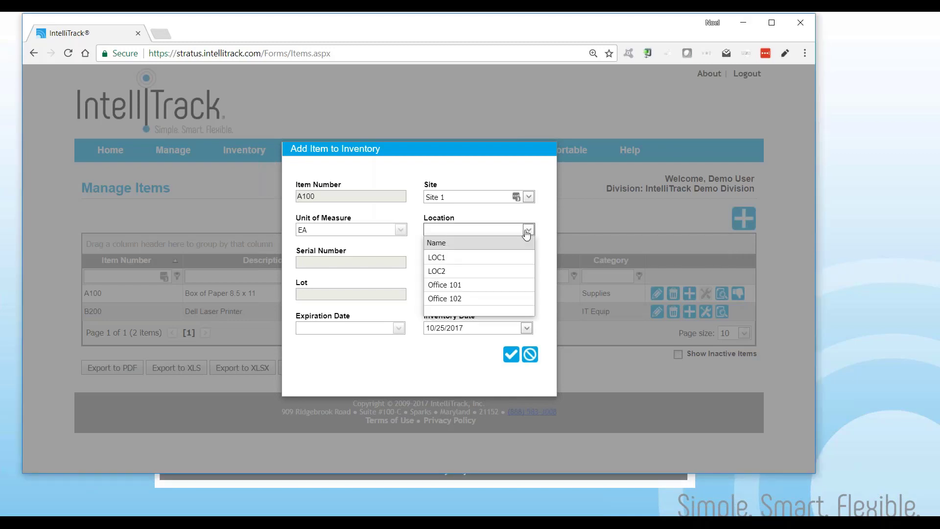
left_click(458, 260)
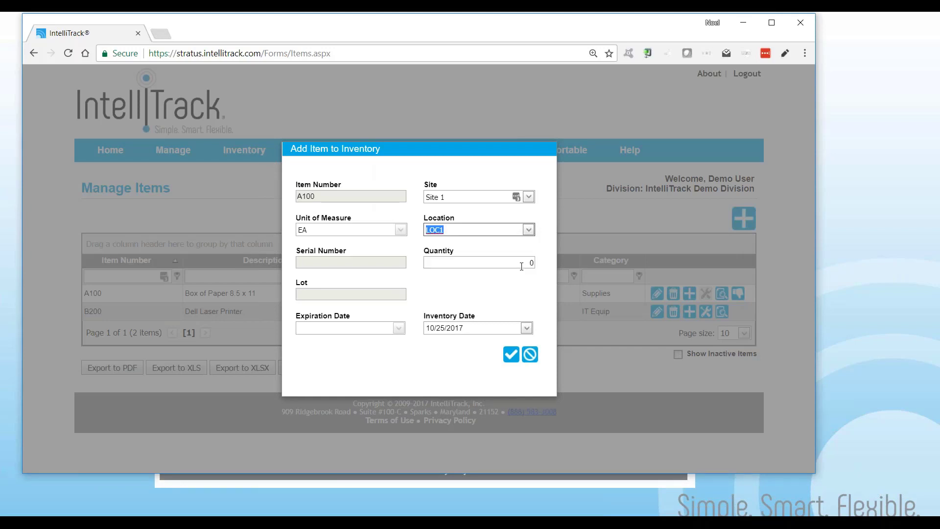
left_click(523, 263)
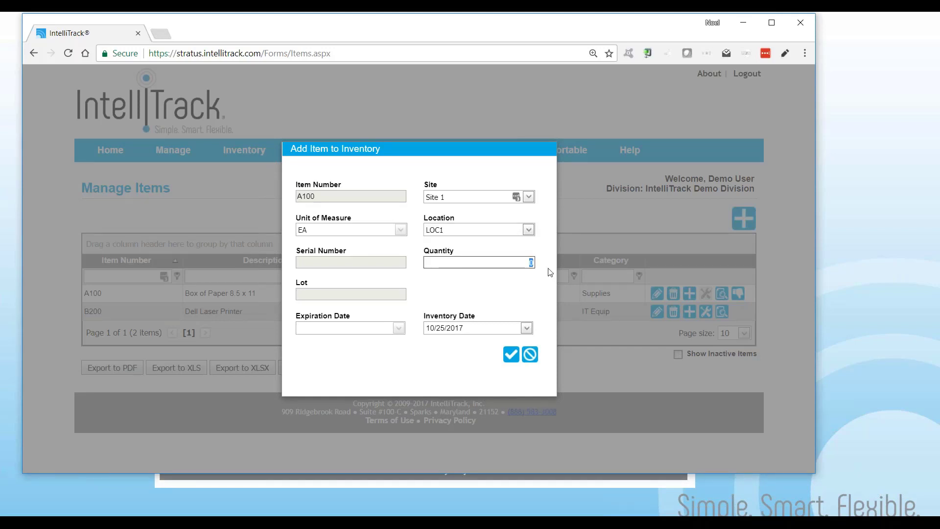
type("20")
left_click(510, 354)
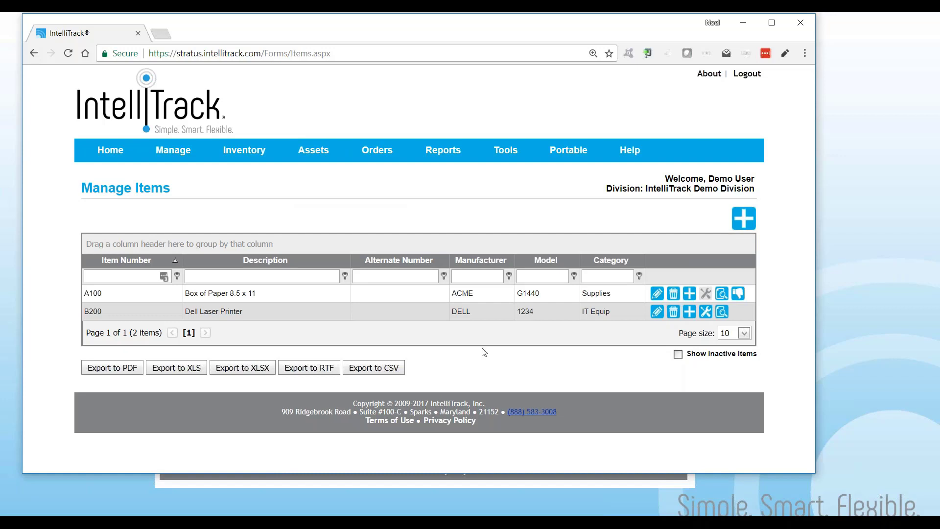
Open Inventory Data and toggle the Show Assets and Show Consumables filters to compare the listings
mouse_move(245, 150)
left_click(247, 170)
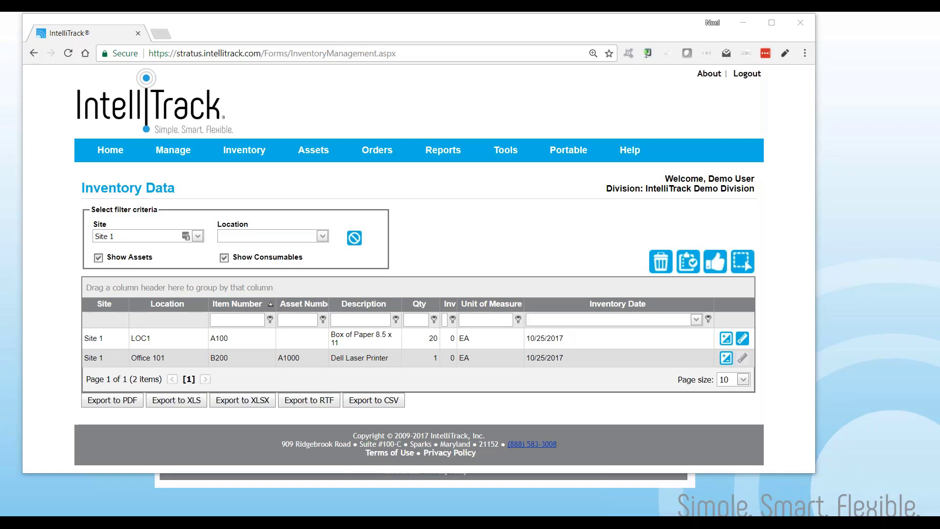
left_click(98, 258)
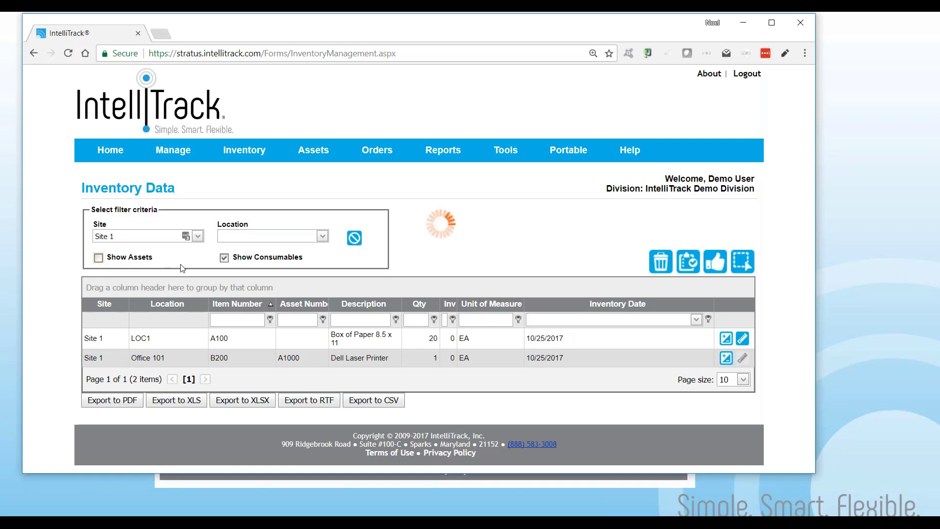
left_click(224, 258)
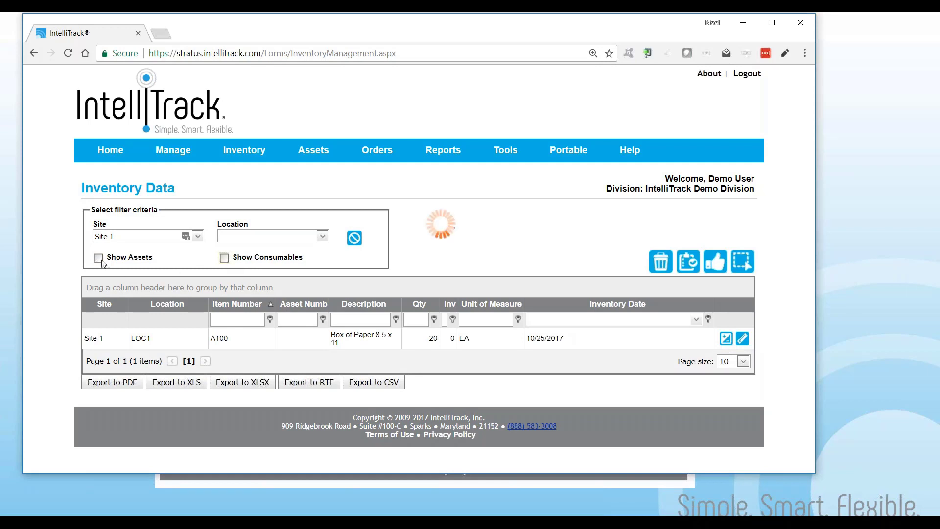
left_click(99, 259)
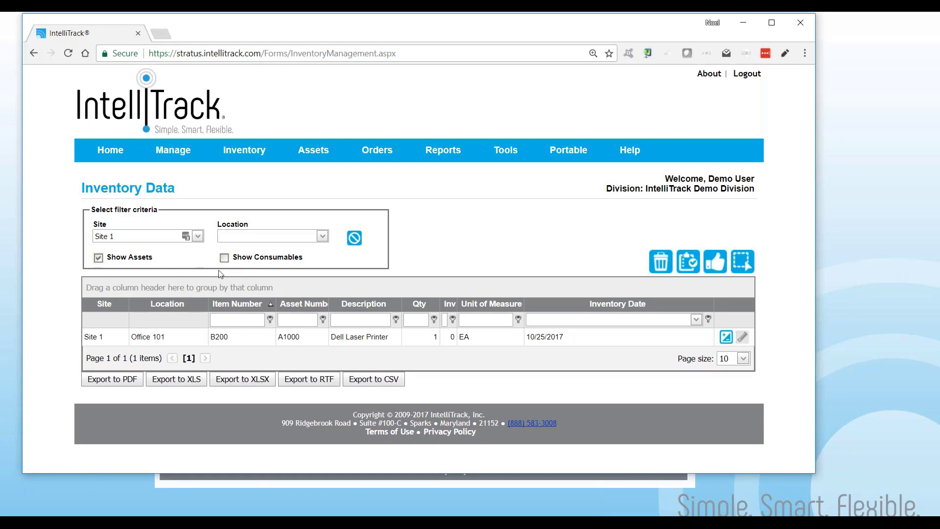
left_click(224, 258)
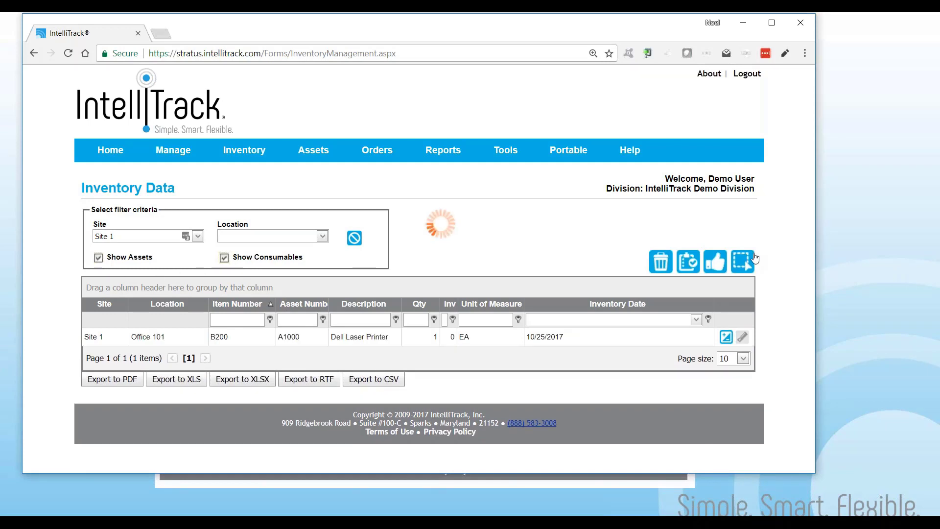